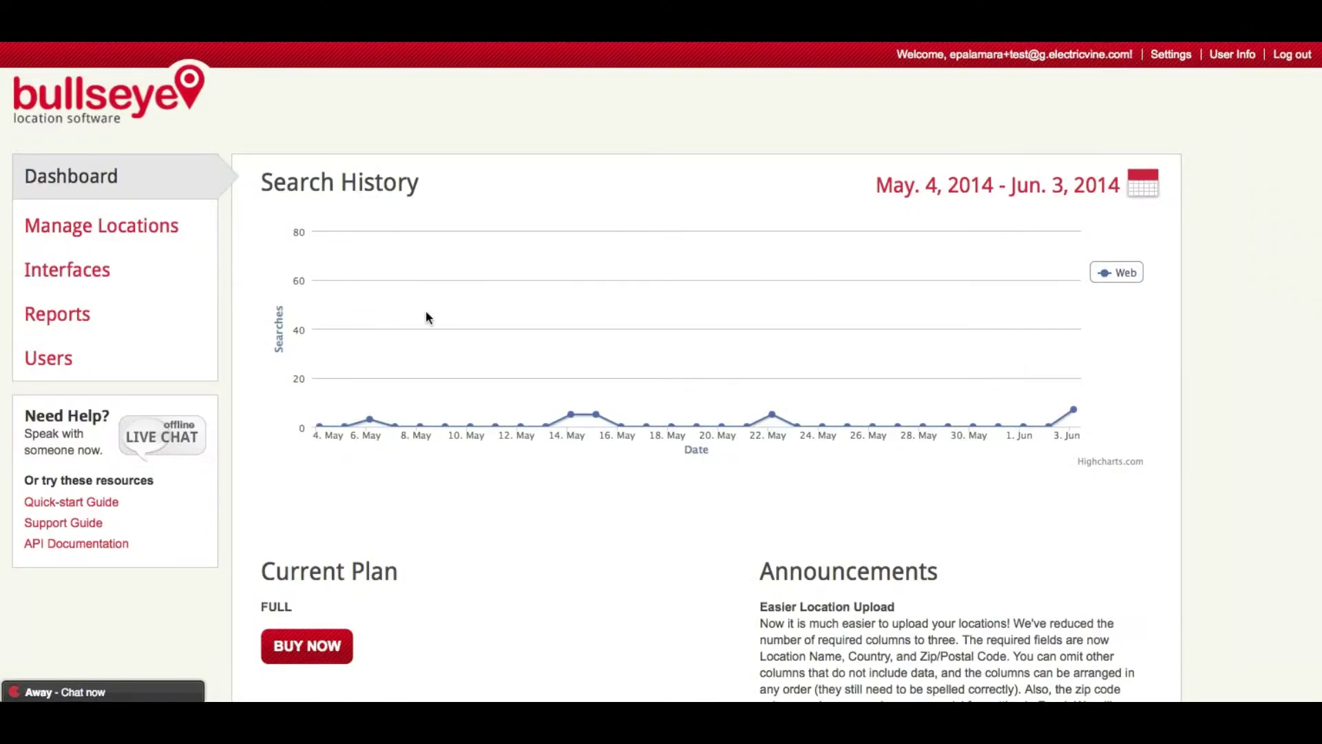
- Go to the Interfaces section listing the SPlocator and splocator1 embeddable locators
click(57, 274)
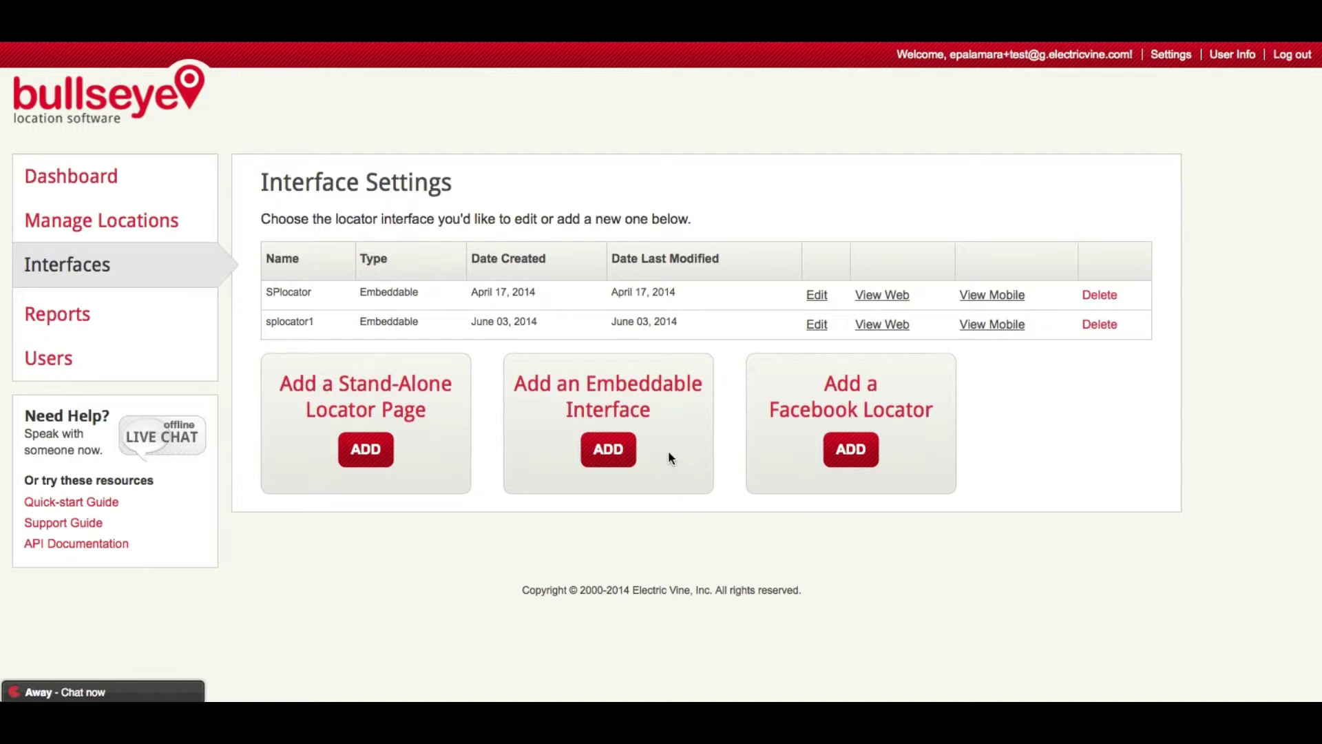
- Add a new embeddable locator, keeping the Side by Side Locator with Map template
click(611, 460)
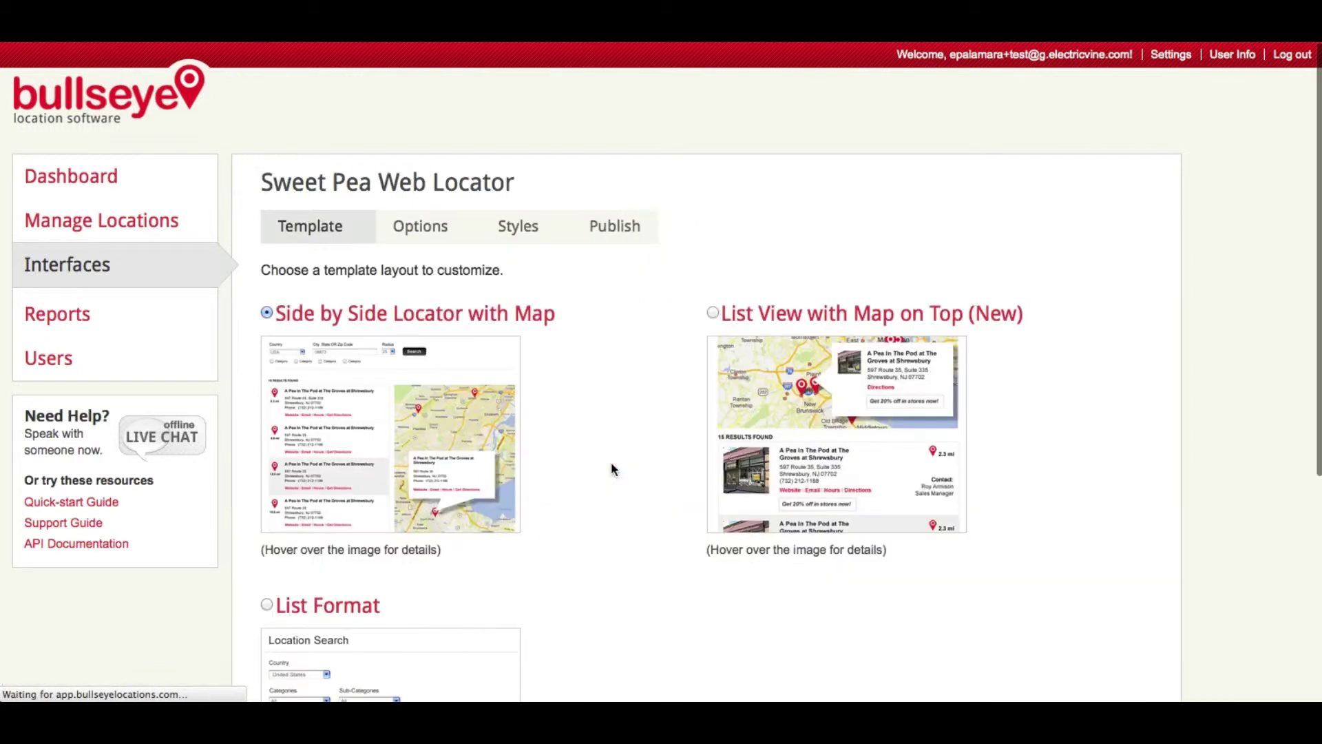
mouse_move(485, 379)
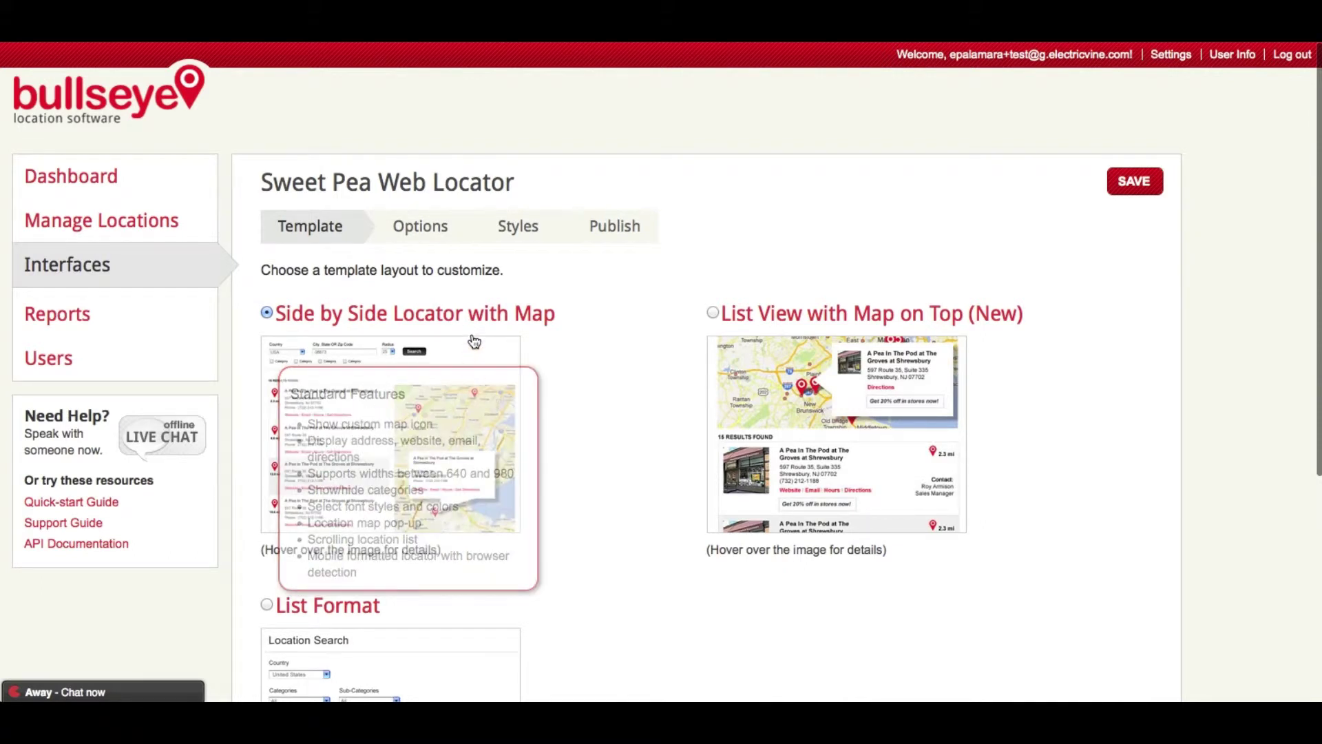
mouse_move(761, 355)
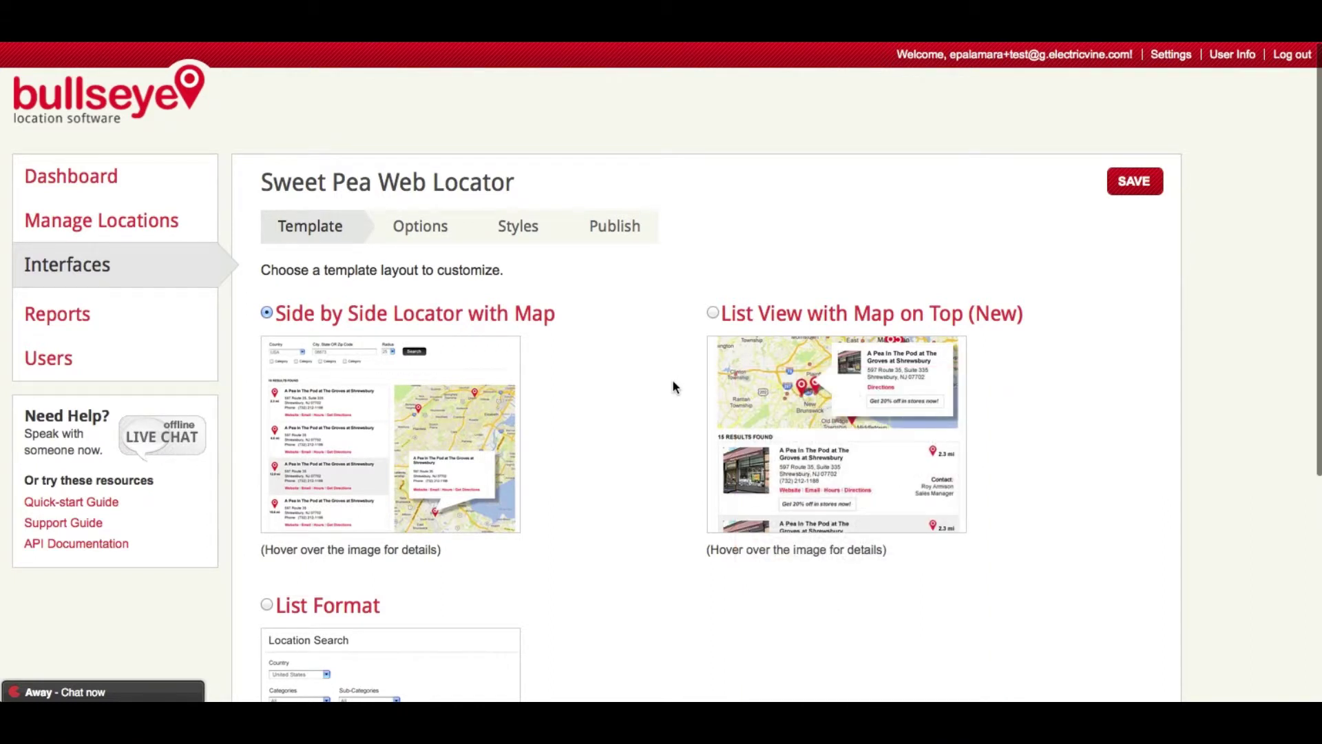
scroll(623, 460, down, 2)
mouse_move(348, 673)
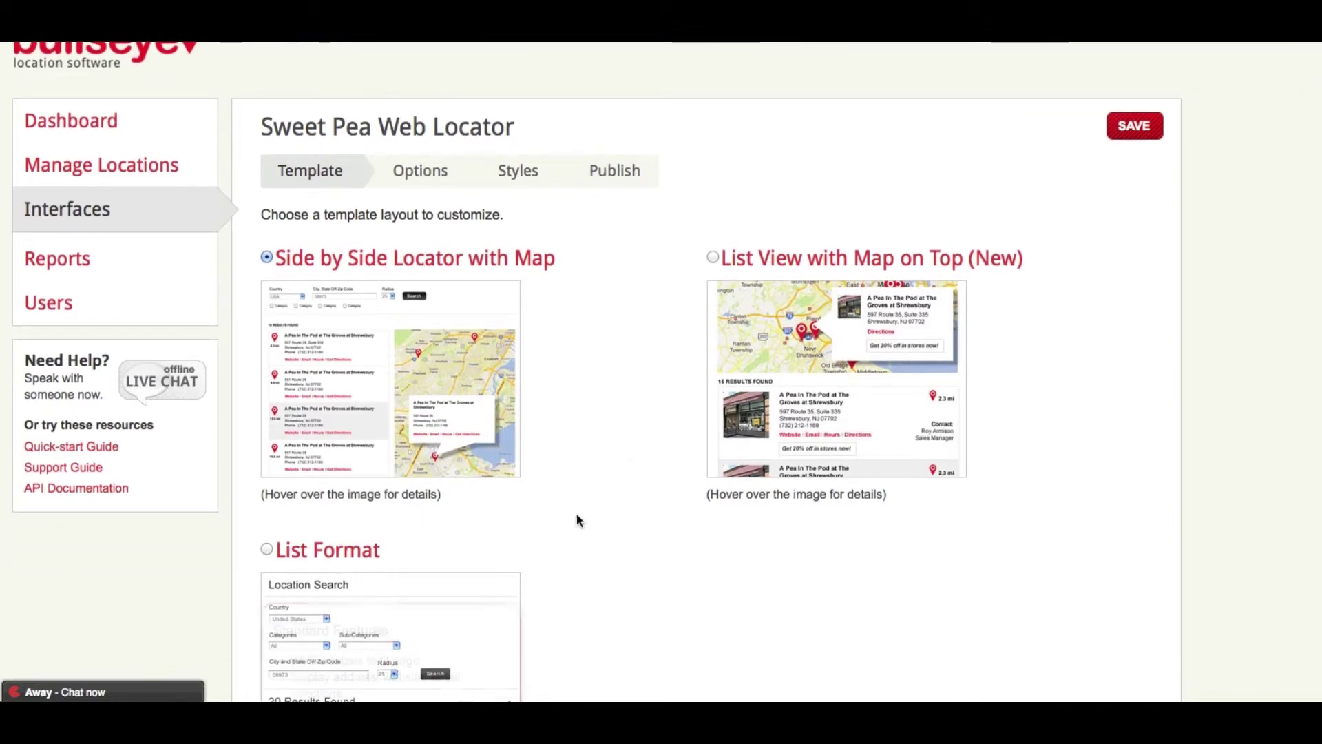
scroll(623, 476, up, 2)
mouse_move(510, 443)
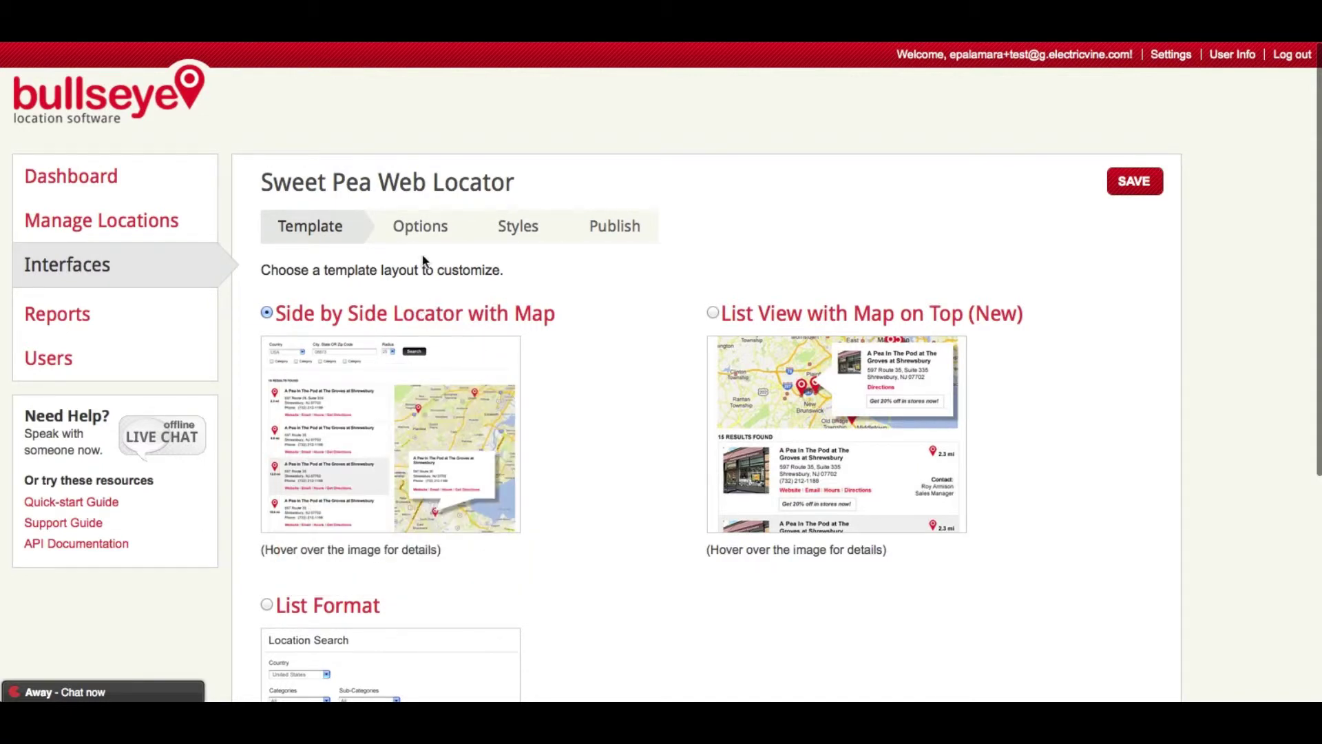
- On the Options step, change the page width from 980 to 700
click(413, 230)
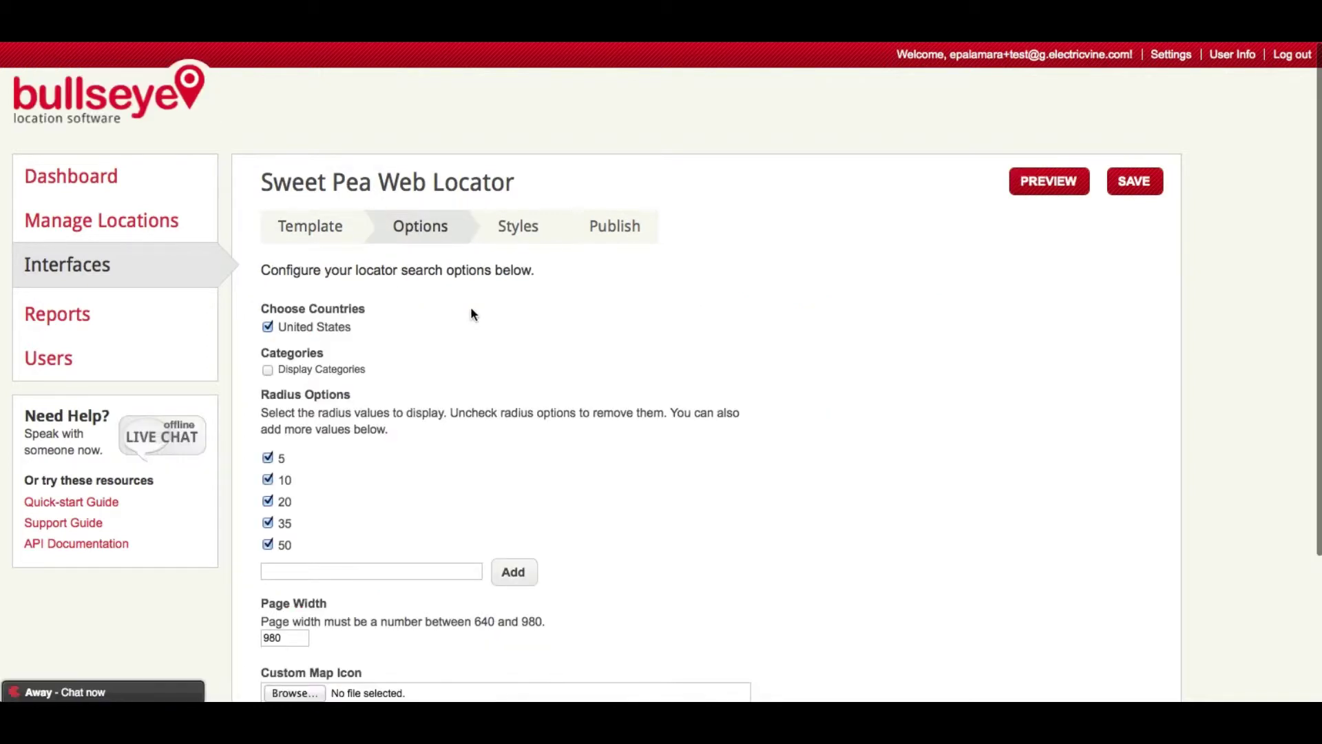
scroll(471, 310, down, 2)
scroll(472, 314, up, 2)
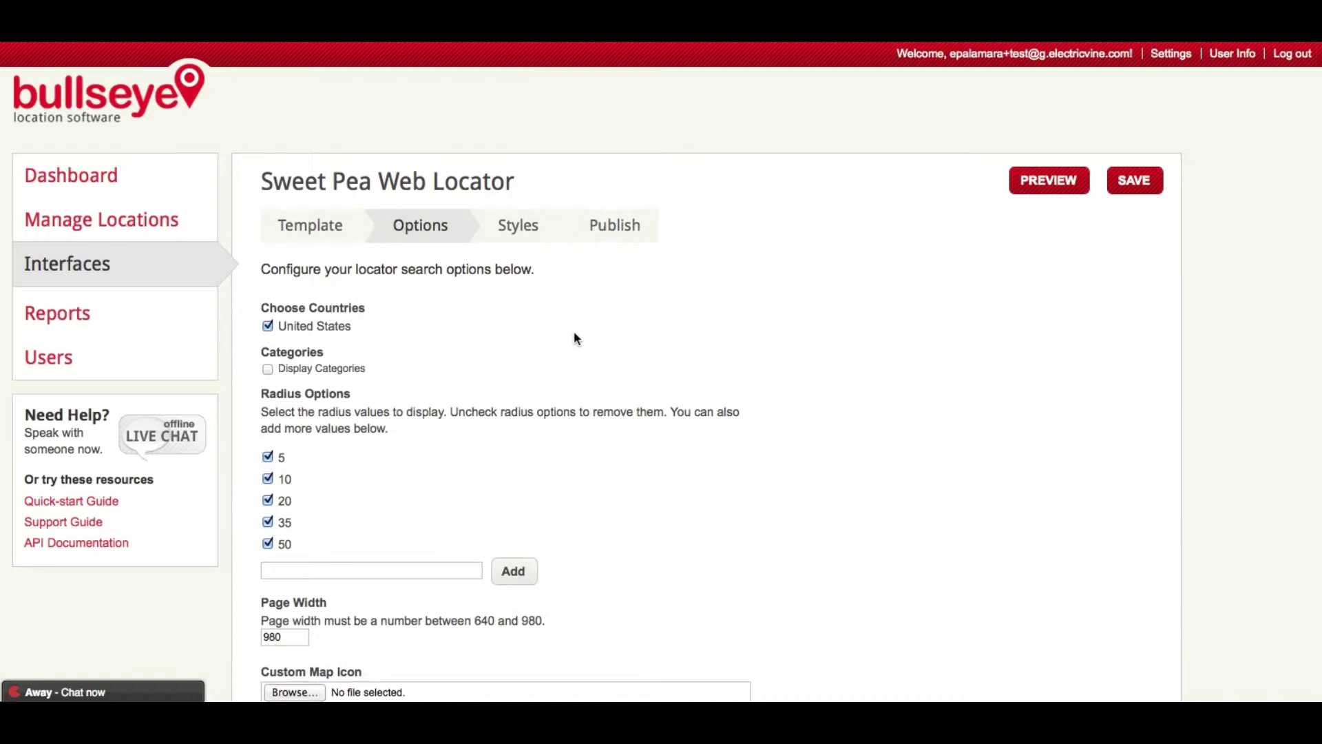
scroll(576, 337, down, 1)
scroll(575, 337, down, 1)
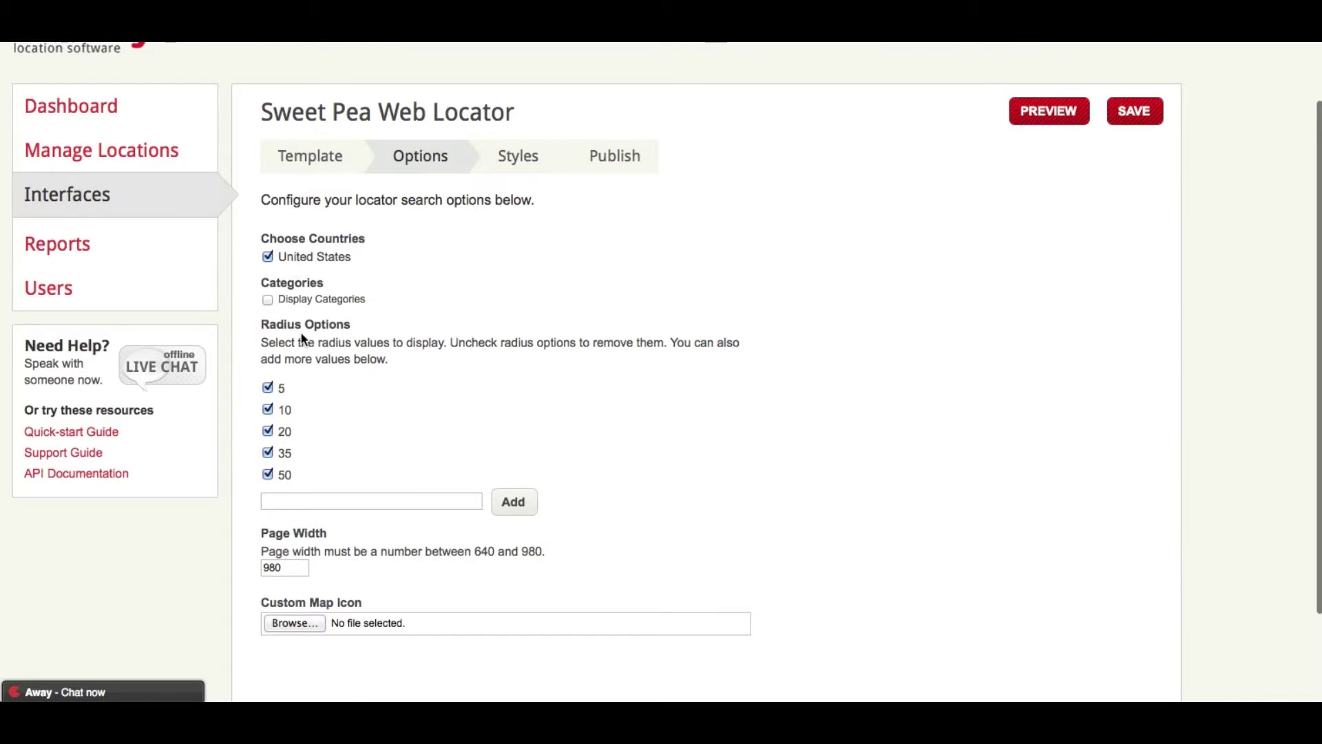
scroll(313, 350, down, 3)
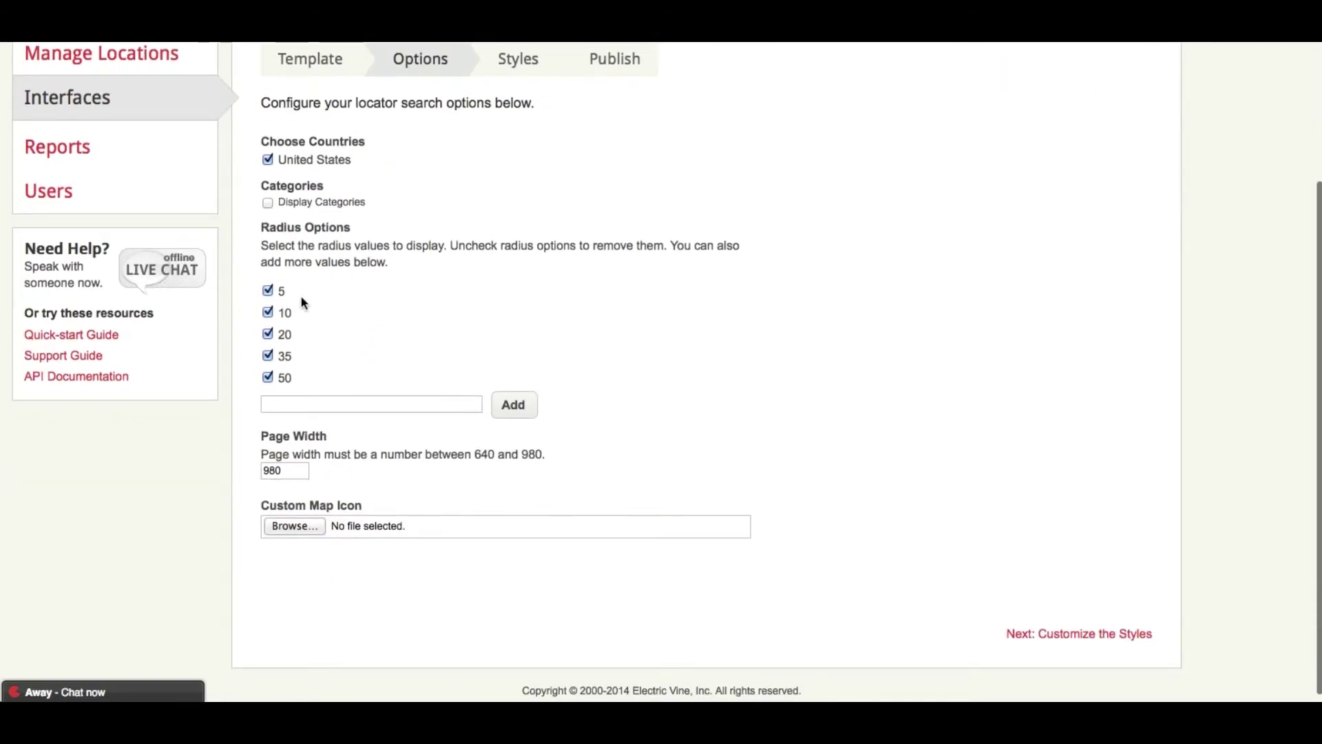
scroll(309, 352, down, 1)
double_click(289, 463)
text(700)
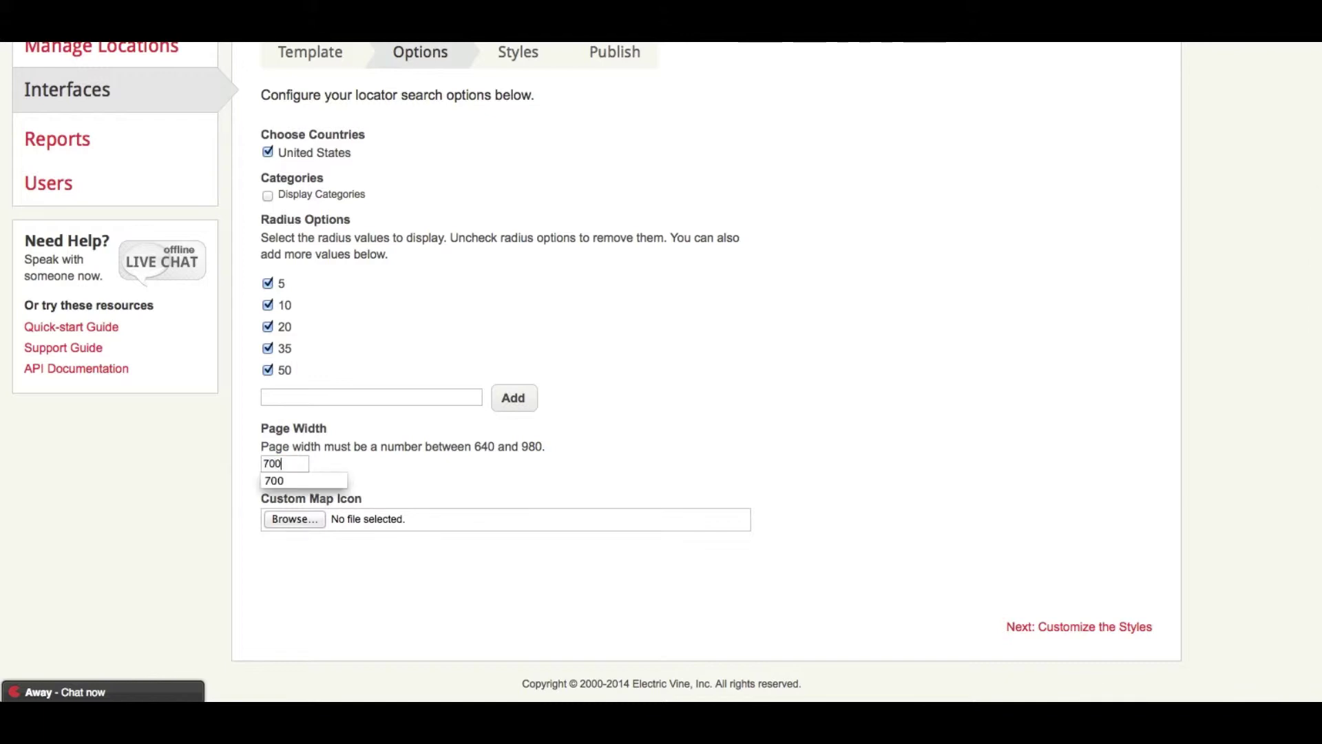
click(340, 462)
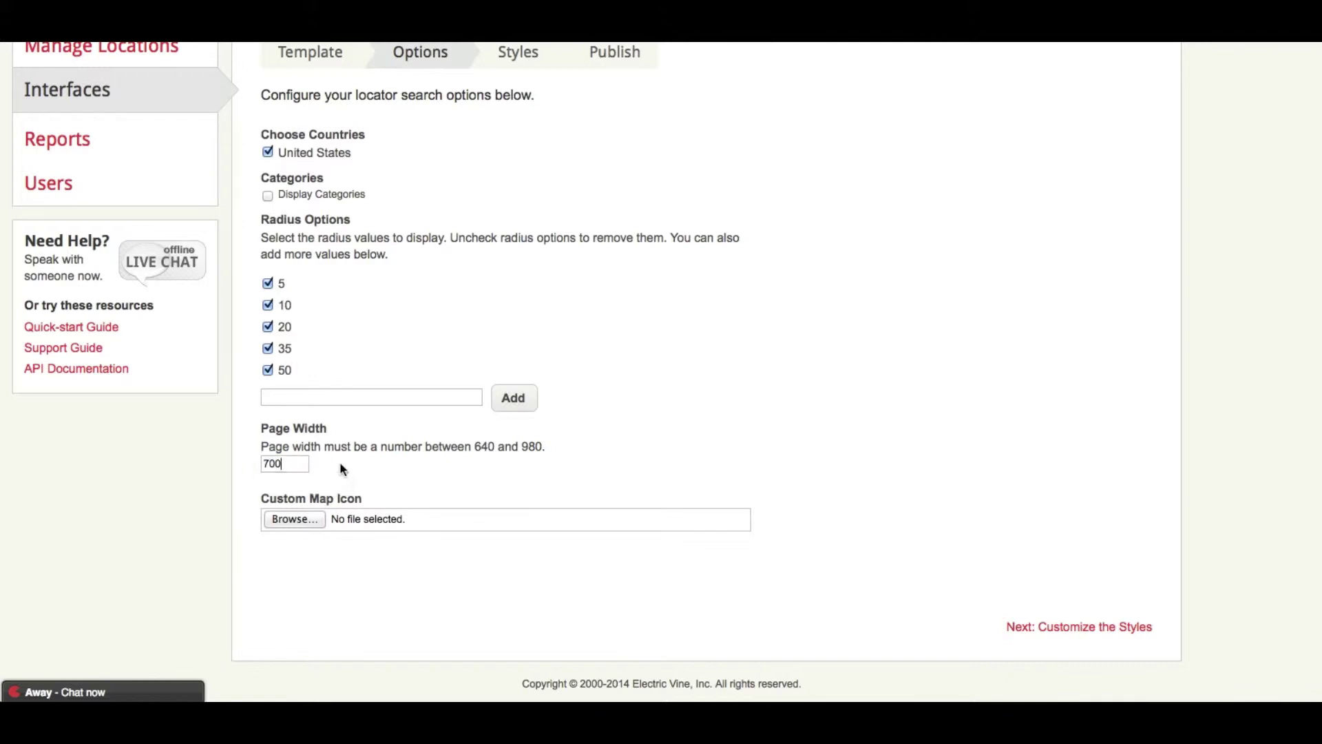
- Upload sweetpeaicon.png as the custom map icon
click(295, 521)
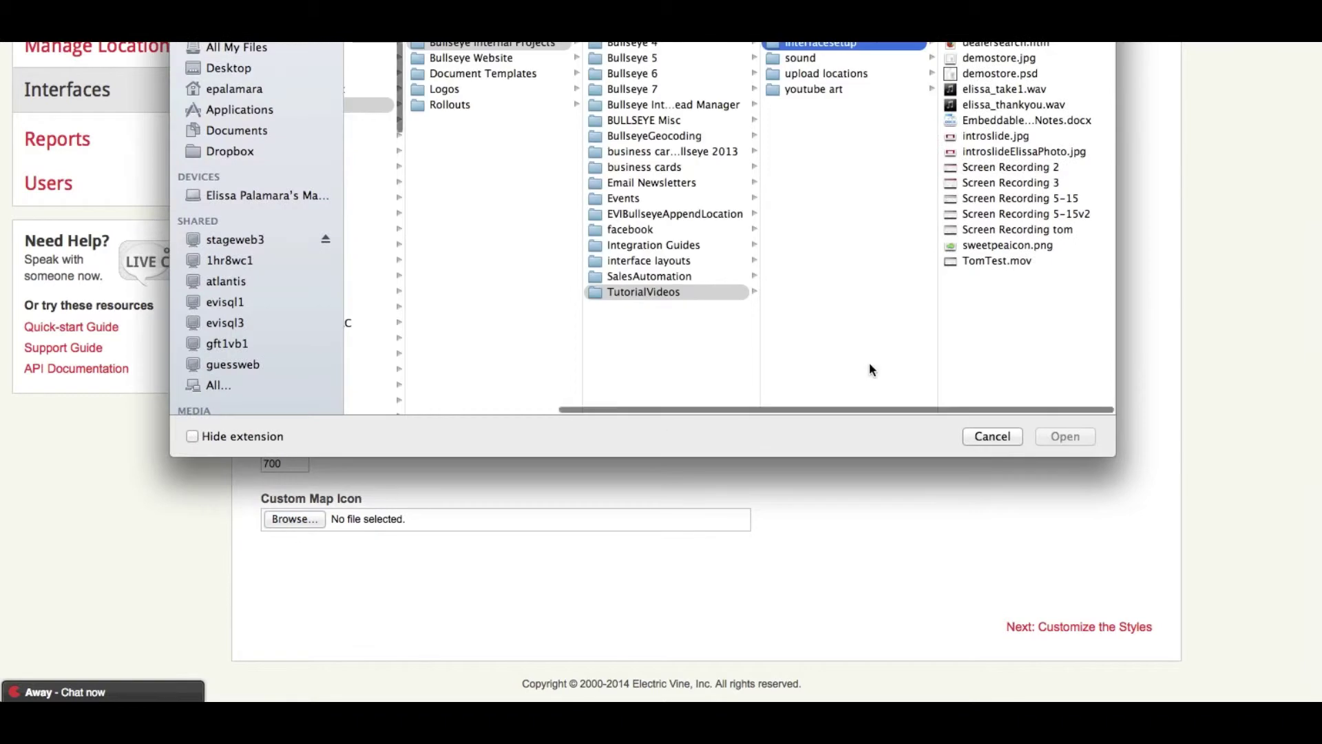
click(988, 245)
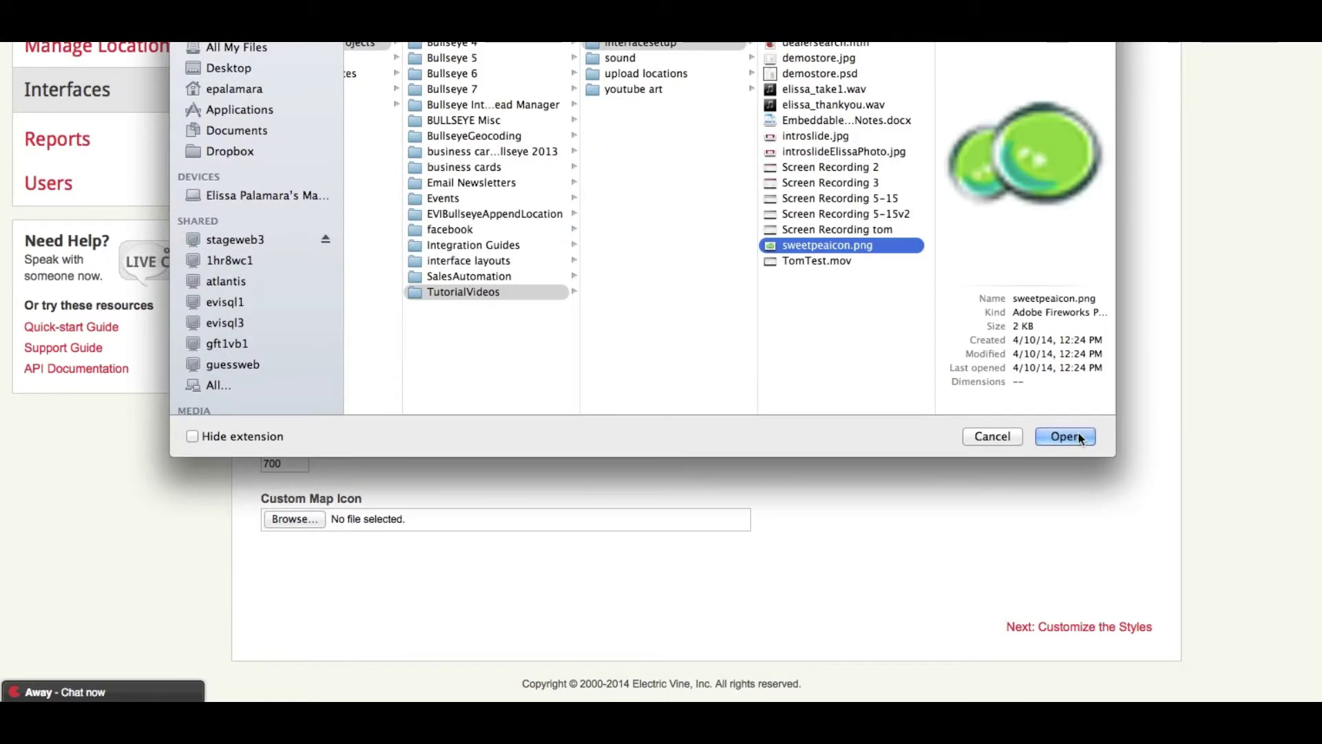
click(1079, 436)
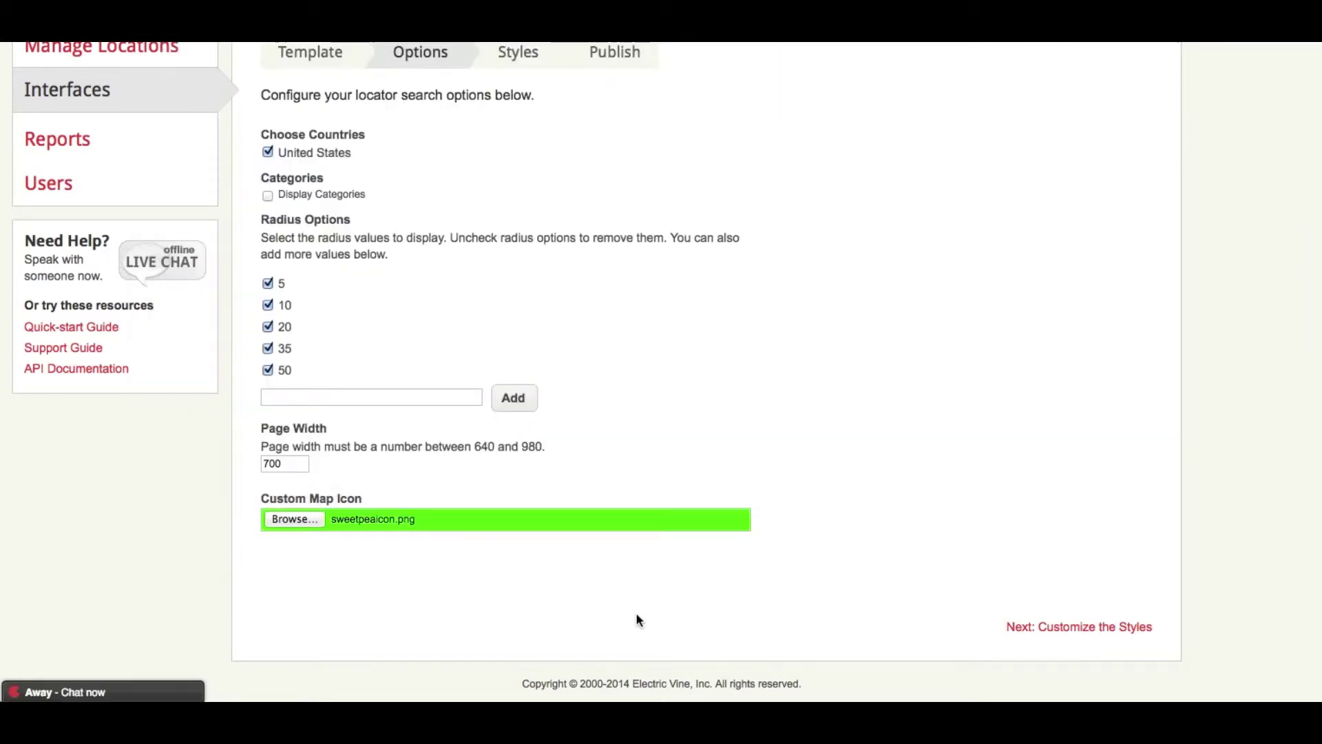
scroll(639, 619, up, 3)
scroll(636, 619, down, 3)
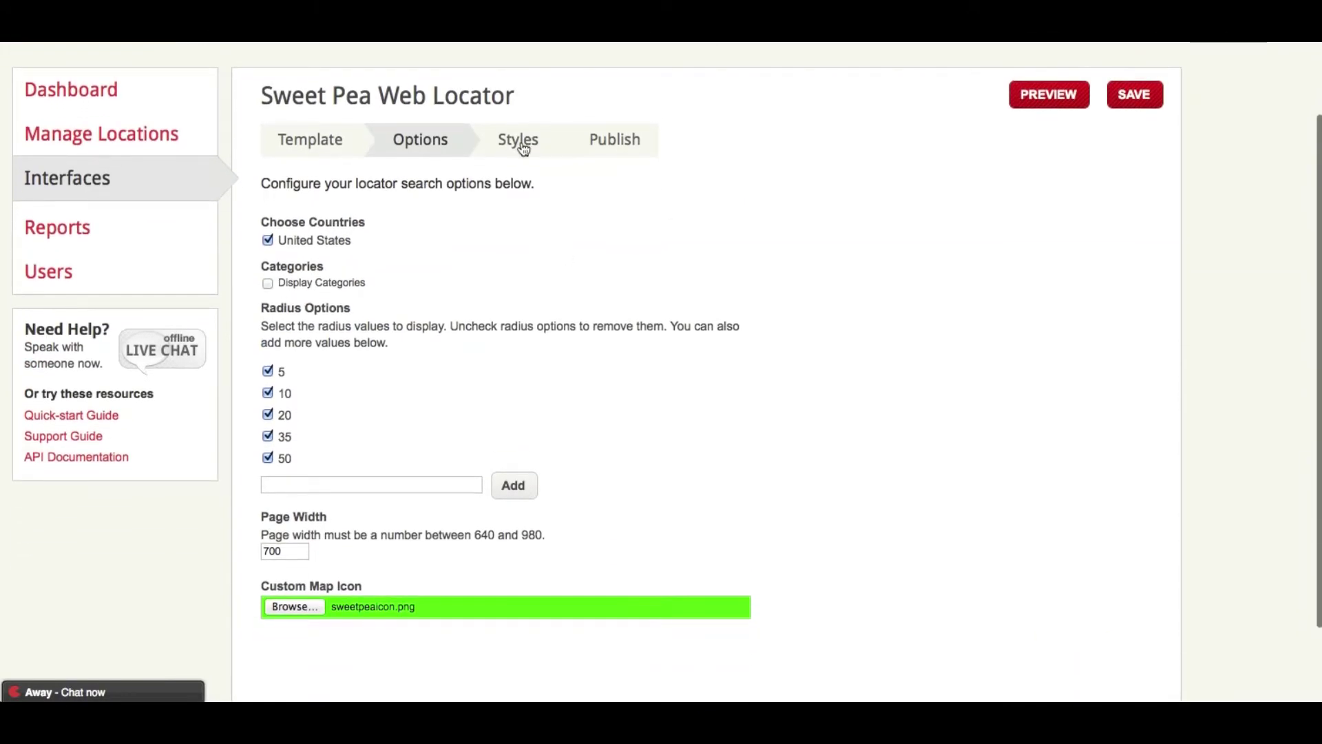
- In the colour styles, set the navigation colour to green 66CC00 and the font to Verdana
click(521, 143)
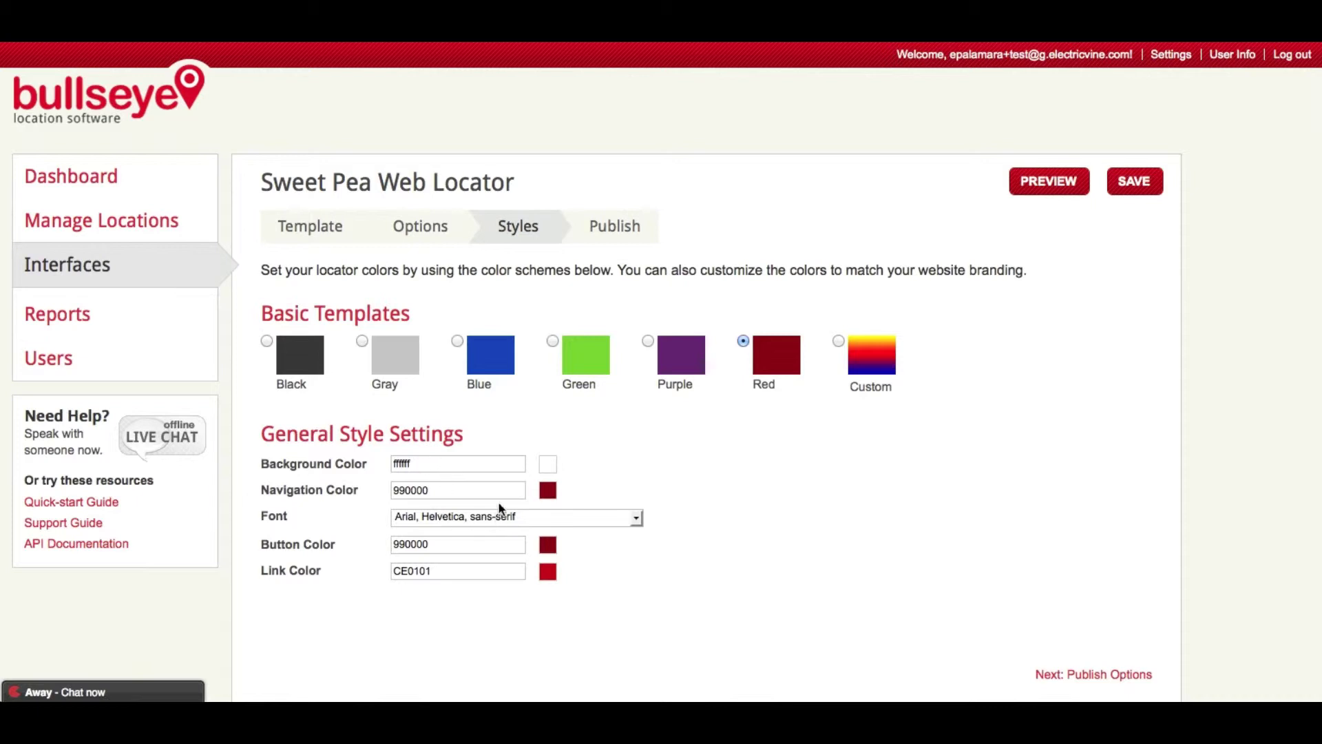
click(548, 492)
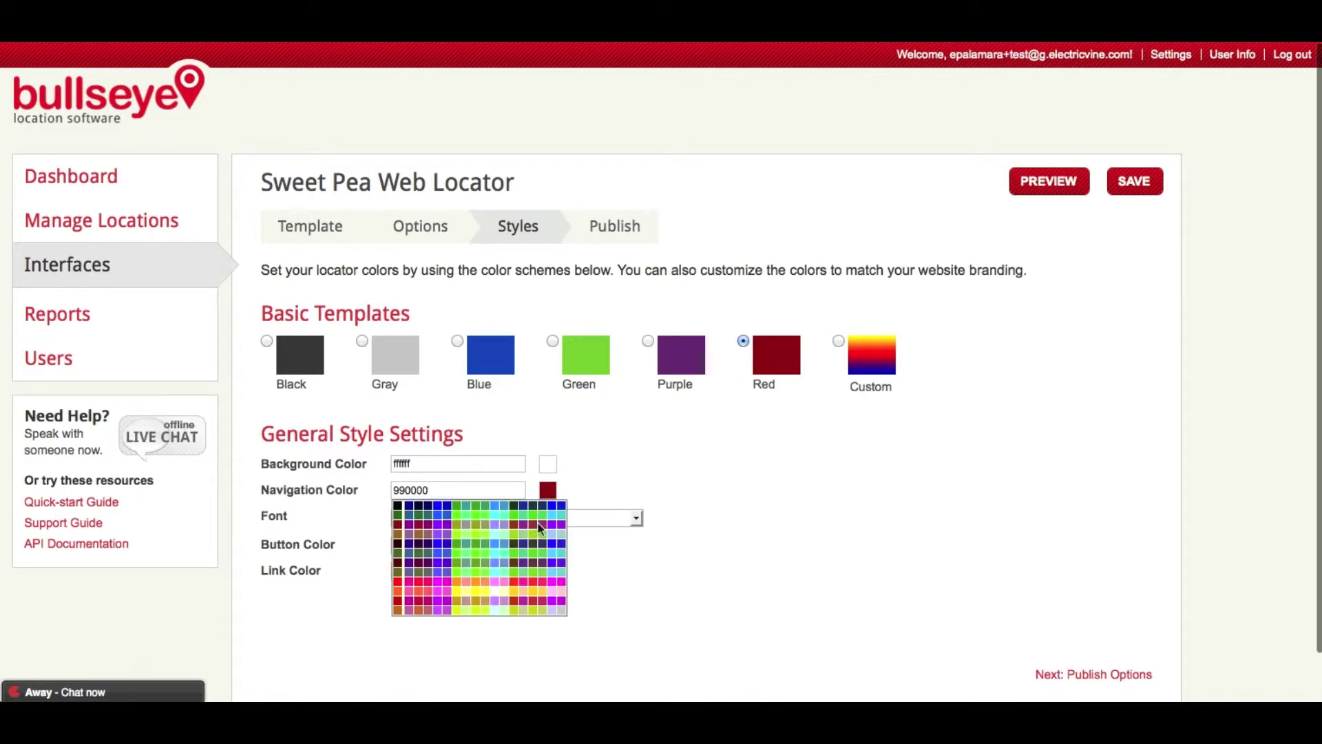
click(505, 564)
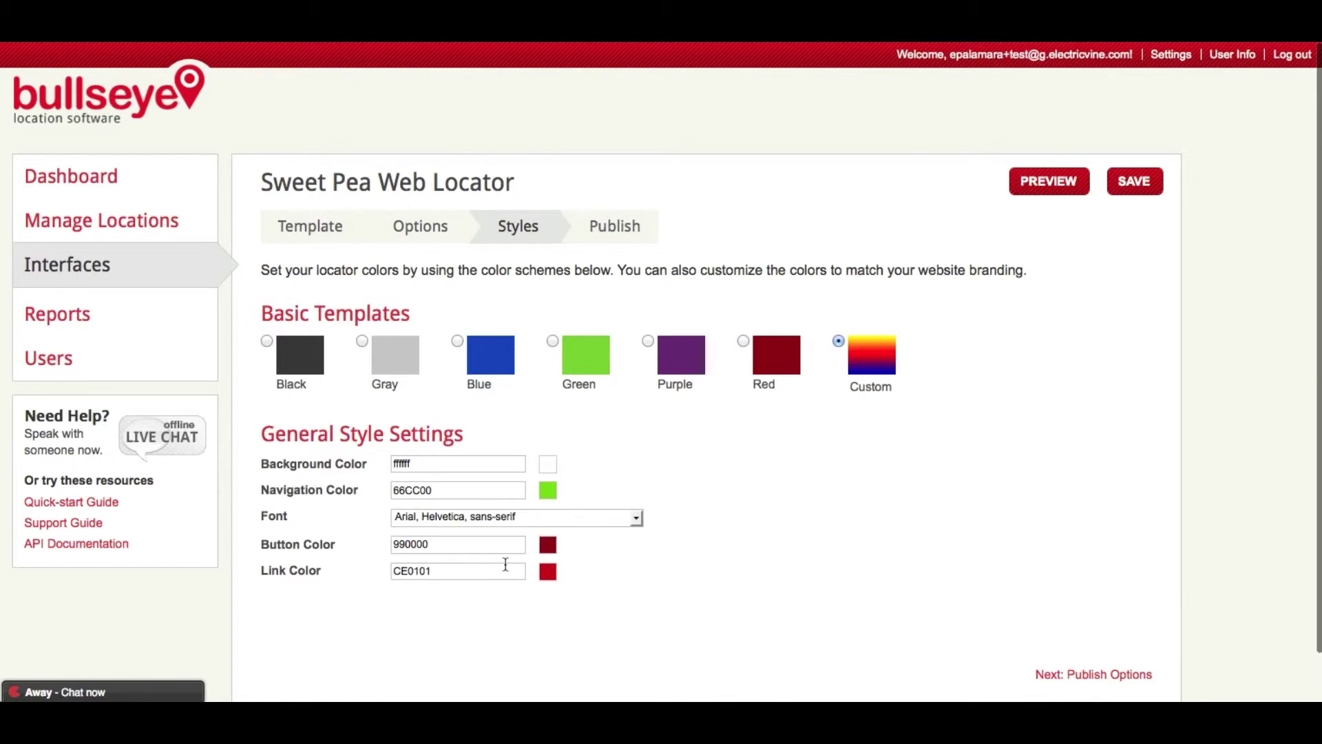
click(533, 517)
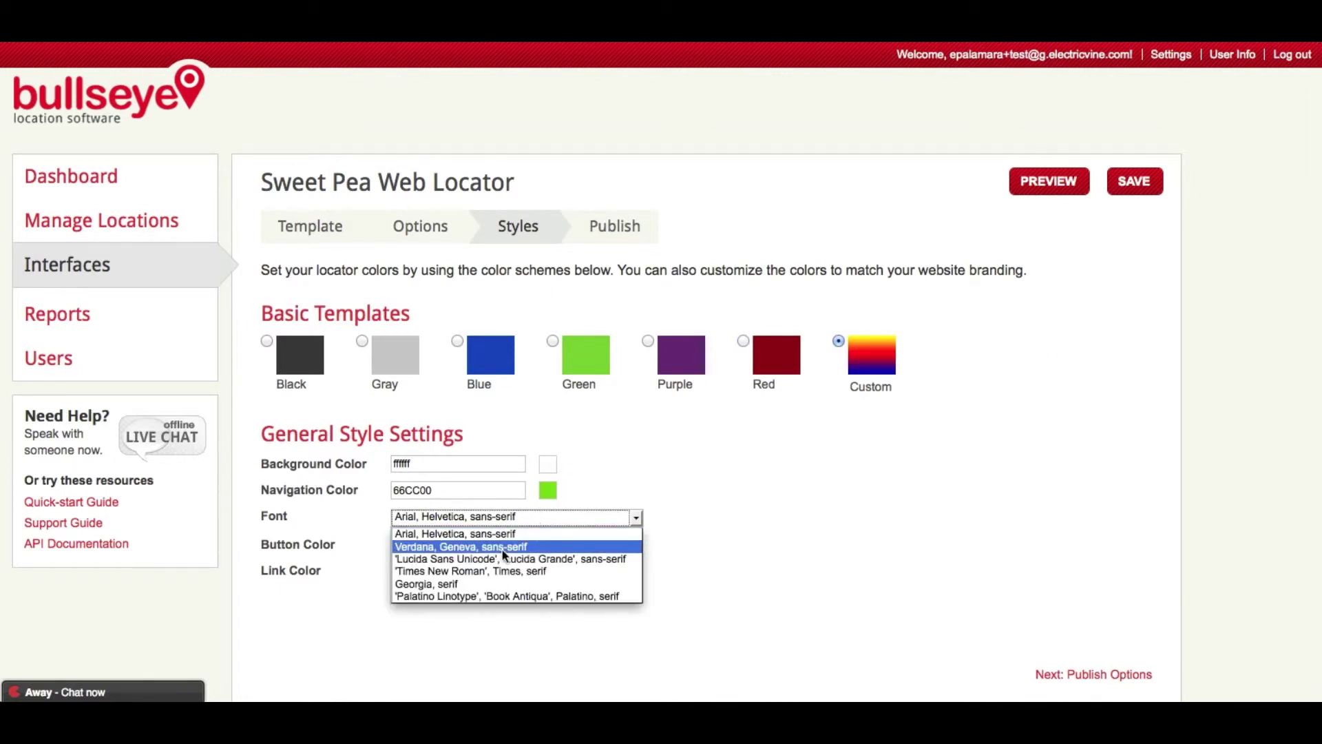
click(502, 550)
- Make the buttons pink FF0066 and the links green 66CC00, then preview the locator
click(547, 544)
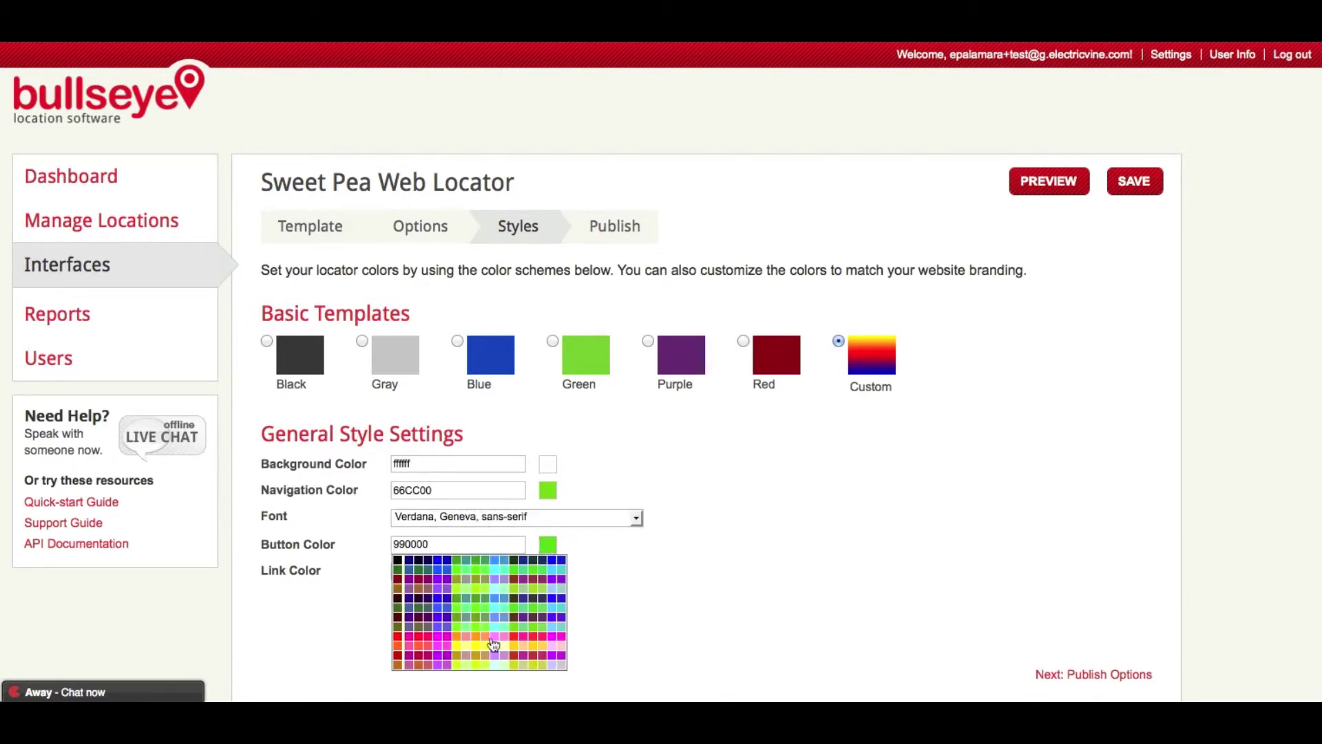
click(422, 638)
click(544, 581)
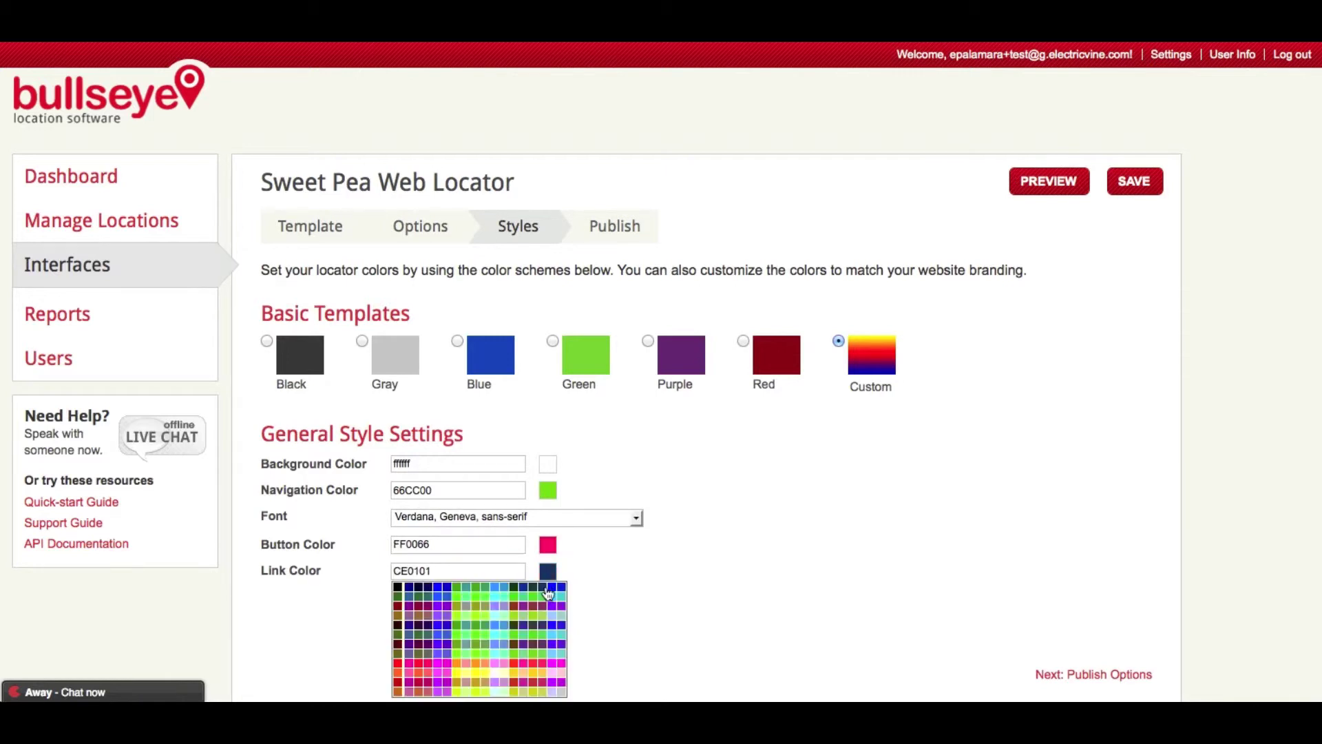
click(517, 657)
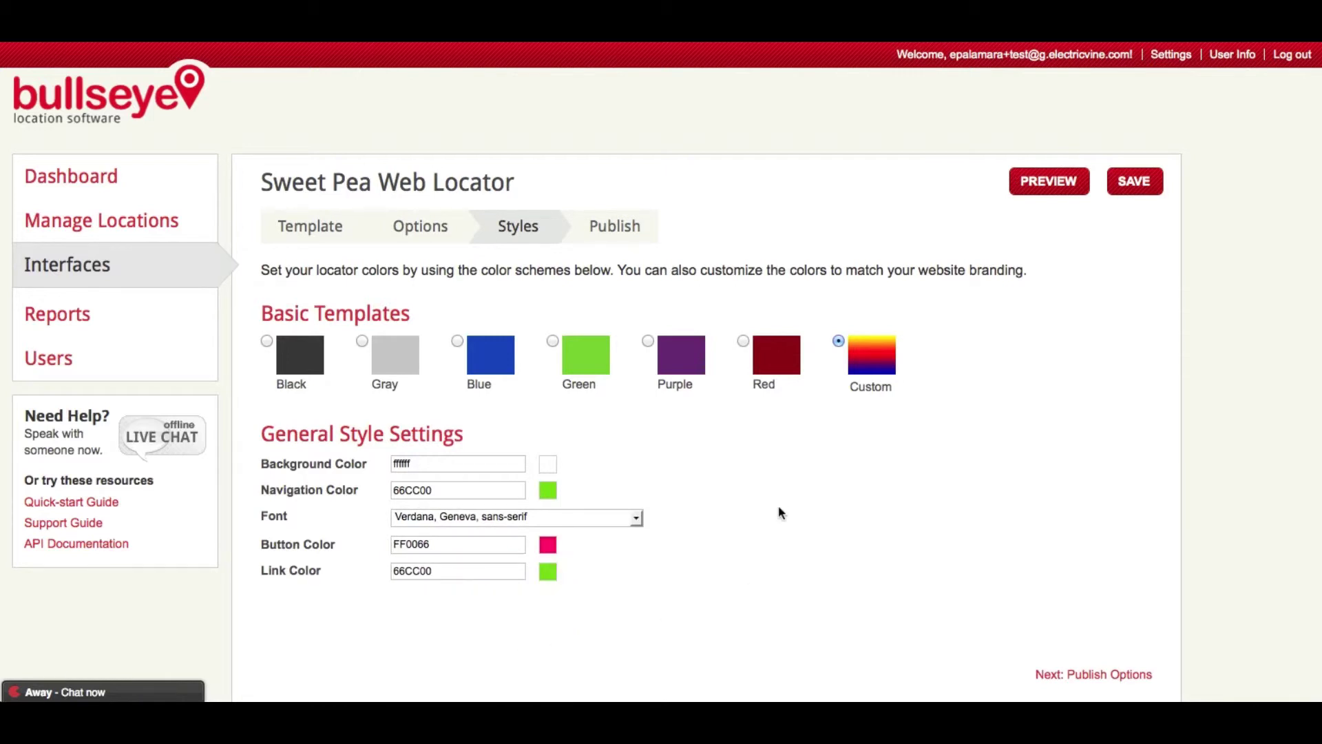
click(1048, 182)
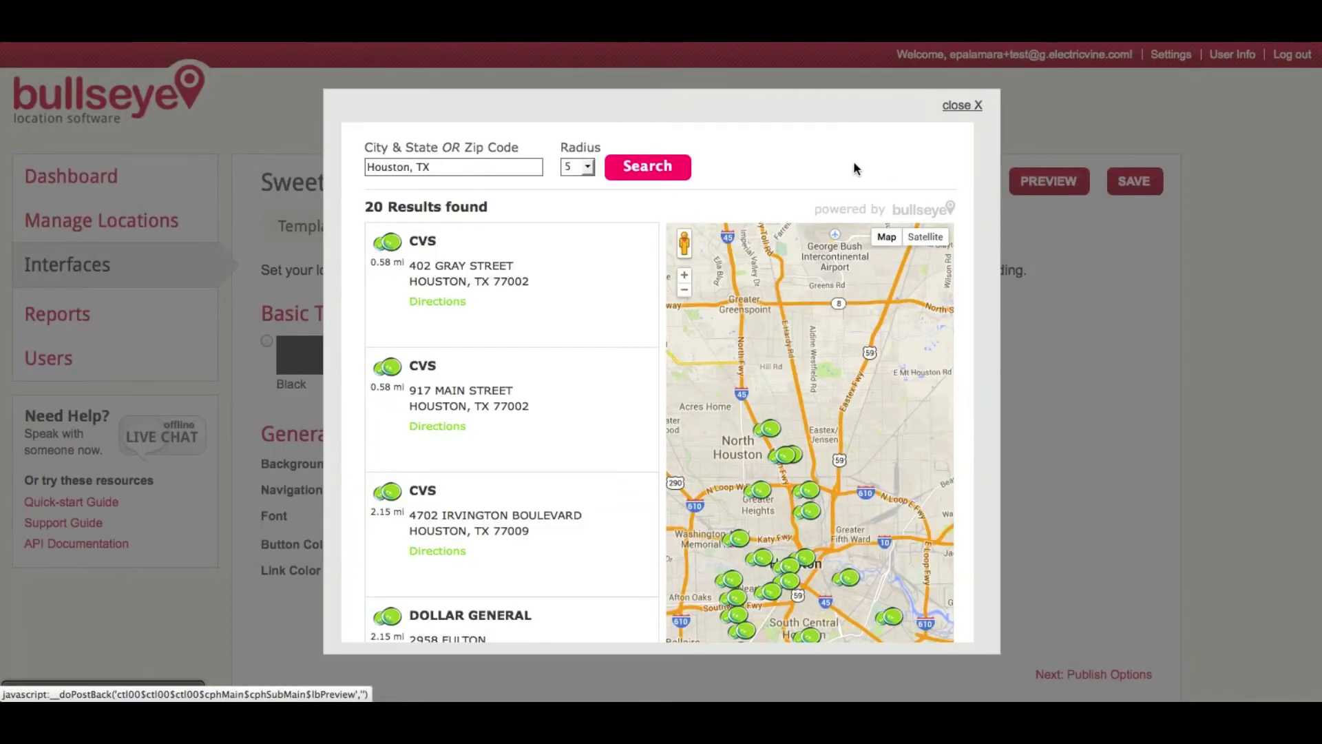
- Close the preview and save the locator with the interface title splocator2
scroll(853, 169, down, 2)
scroll(895, 138, up, 2)
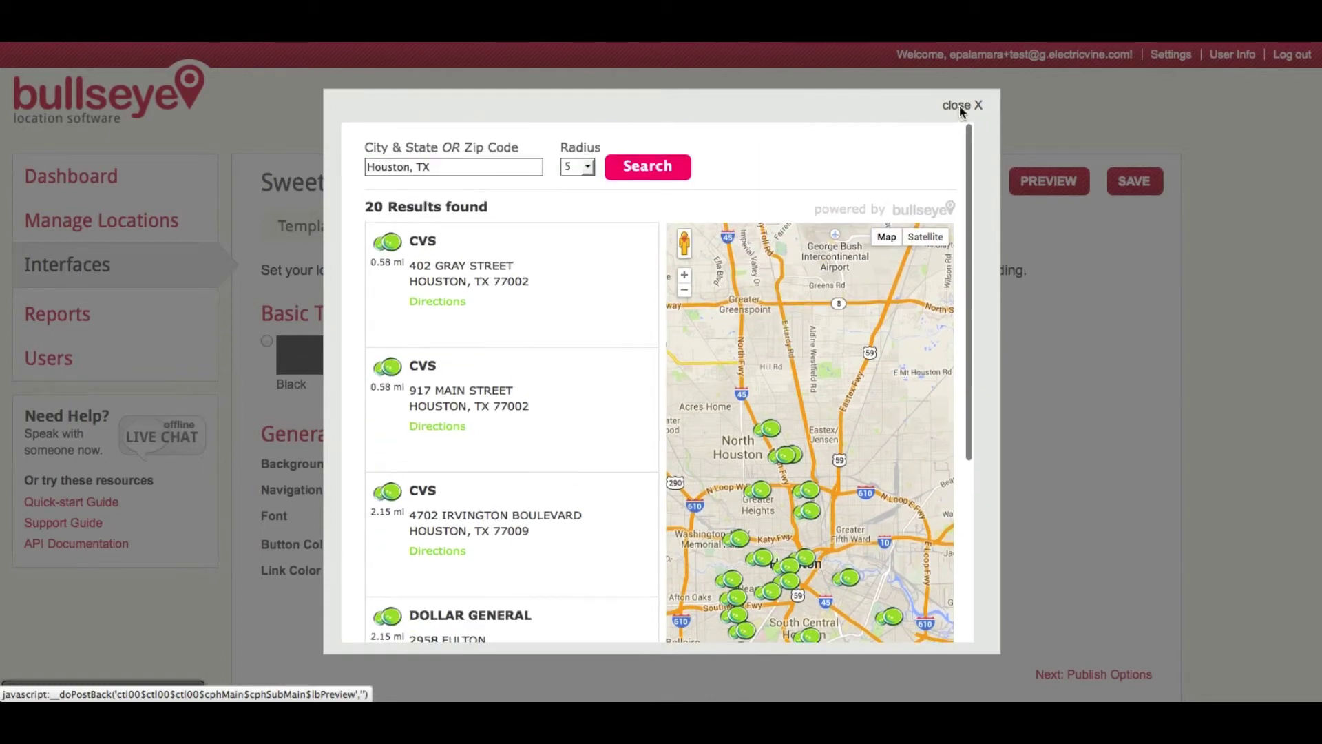
click(962, 107)
click(1133, 181)
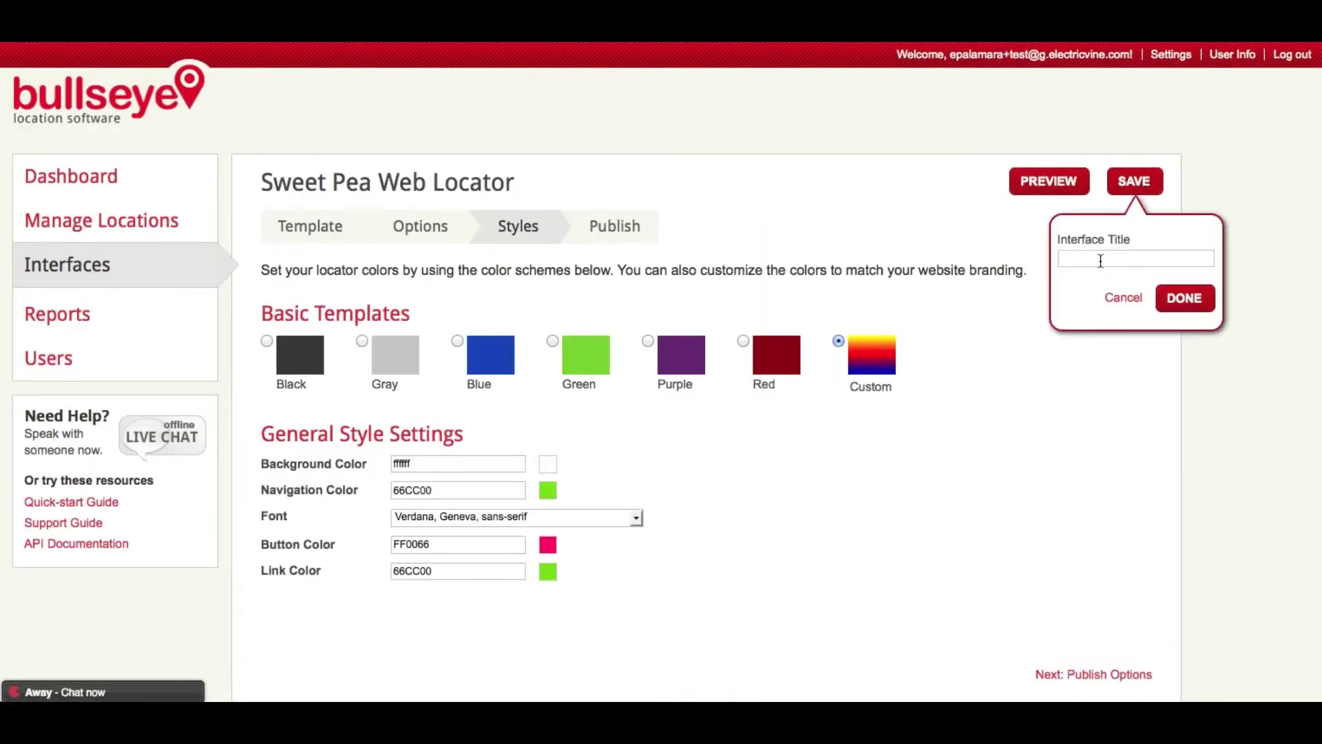
text(splocator2)
click(1174, 301)
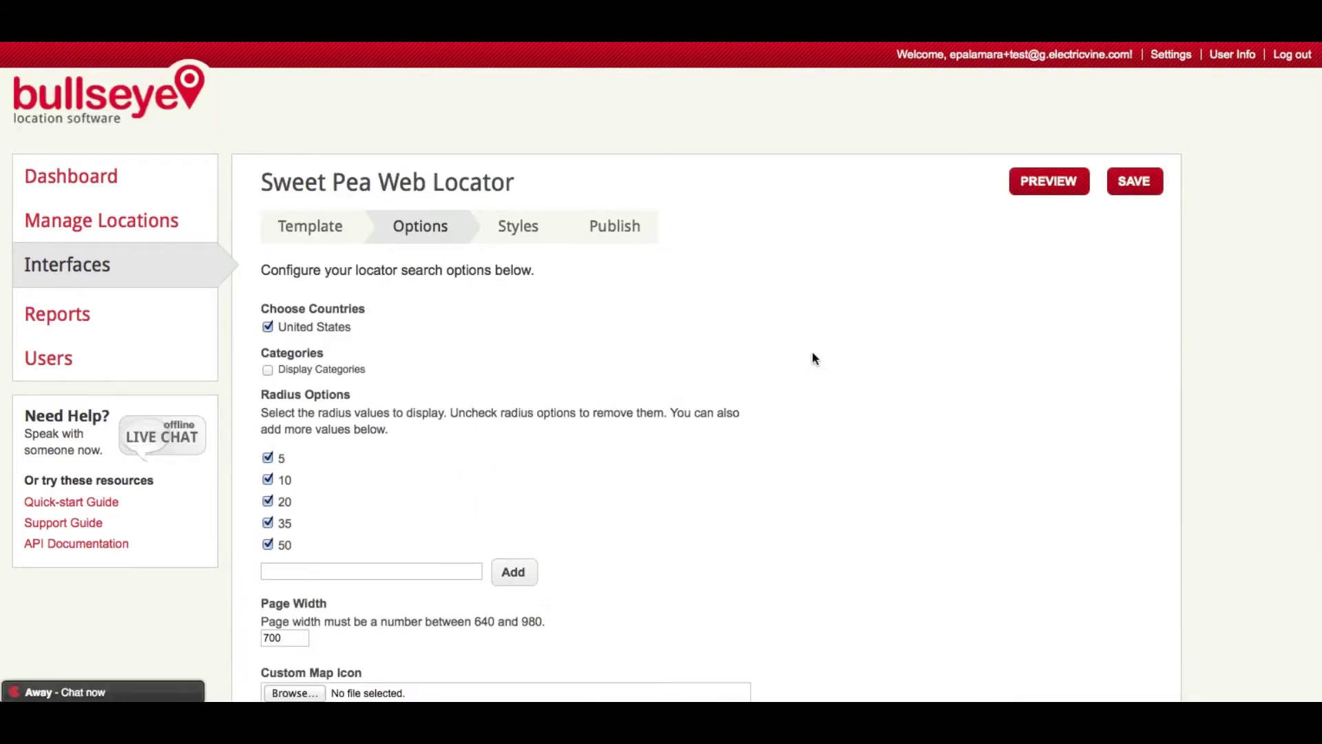
- Copy the splocator2 iFrame embed code with JavaScript mobile detection from the Publish step
click(615, 233)
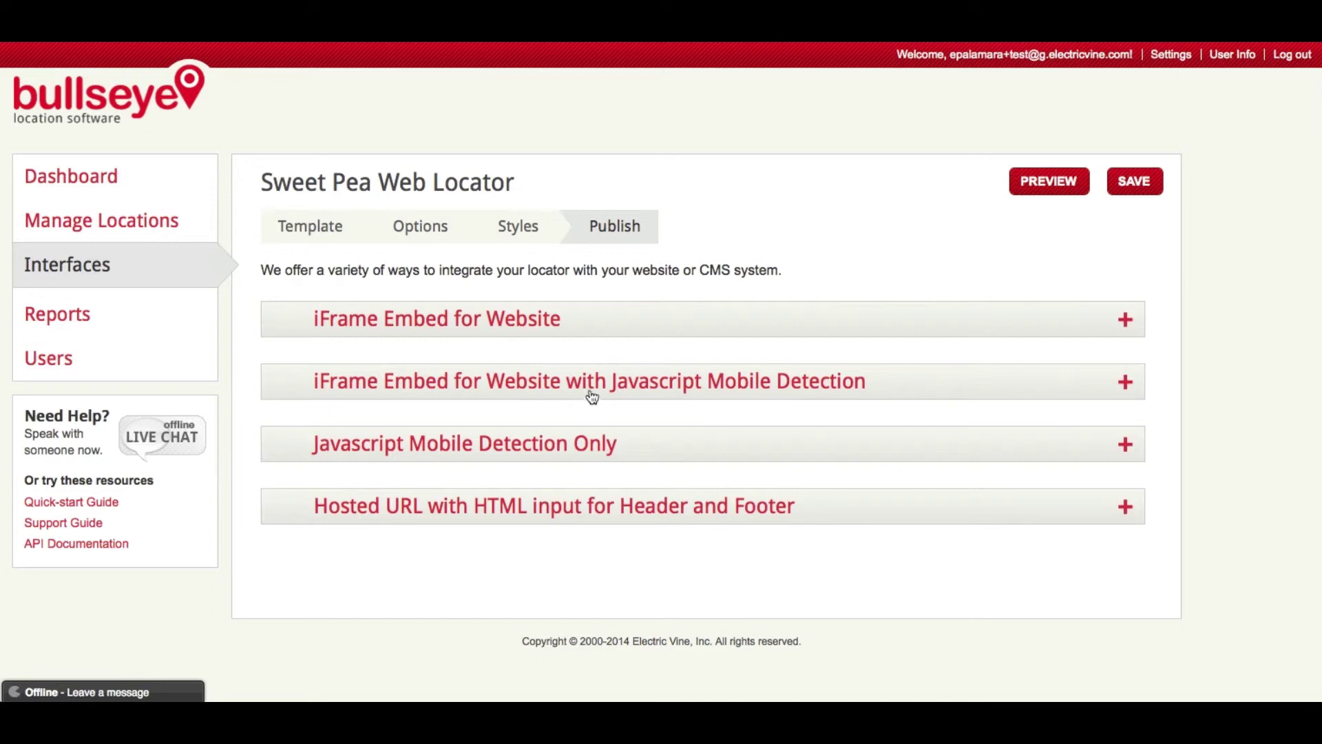
click(642, 387)
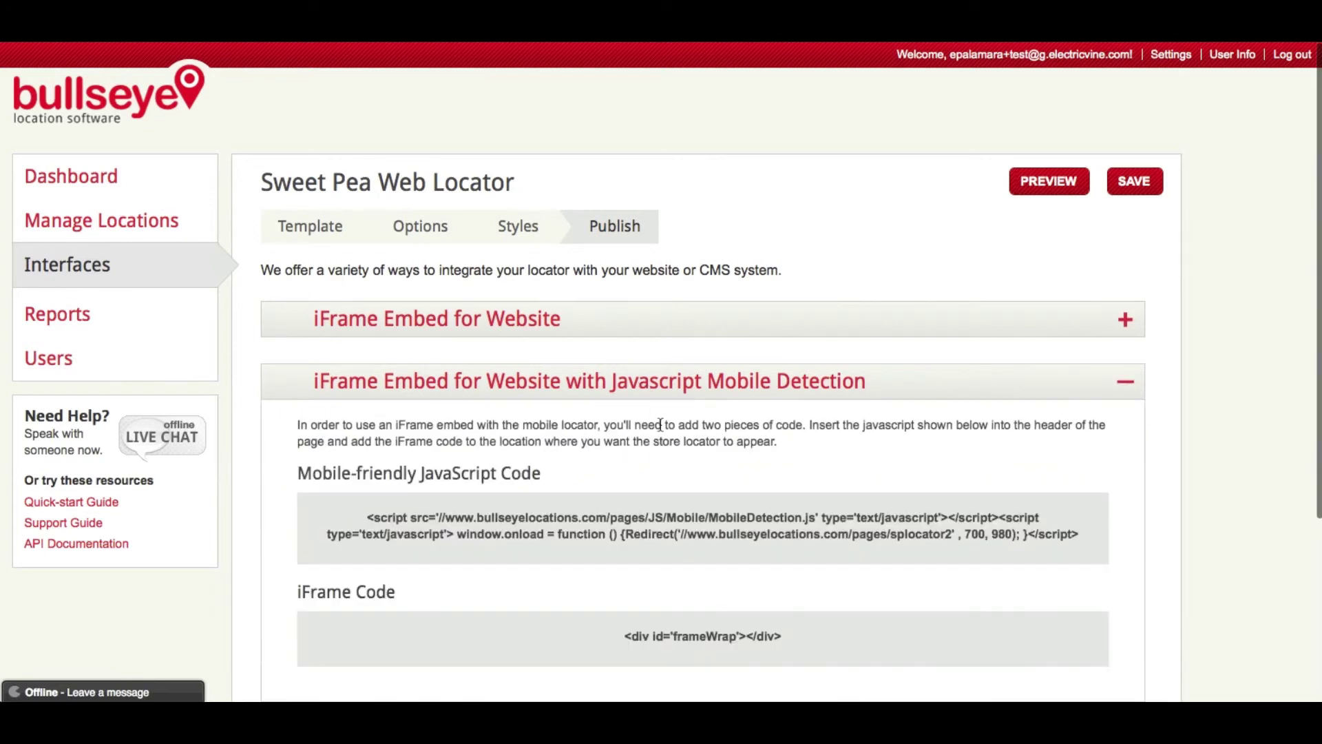
scroll(659, 423, down, 1)
drag(1084, 489, 354, 473)
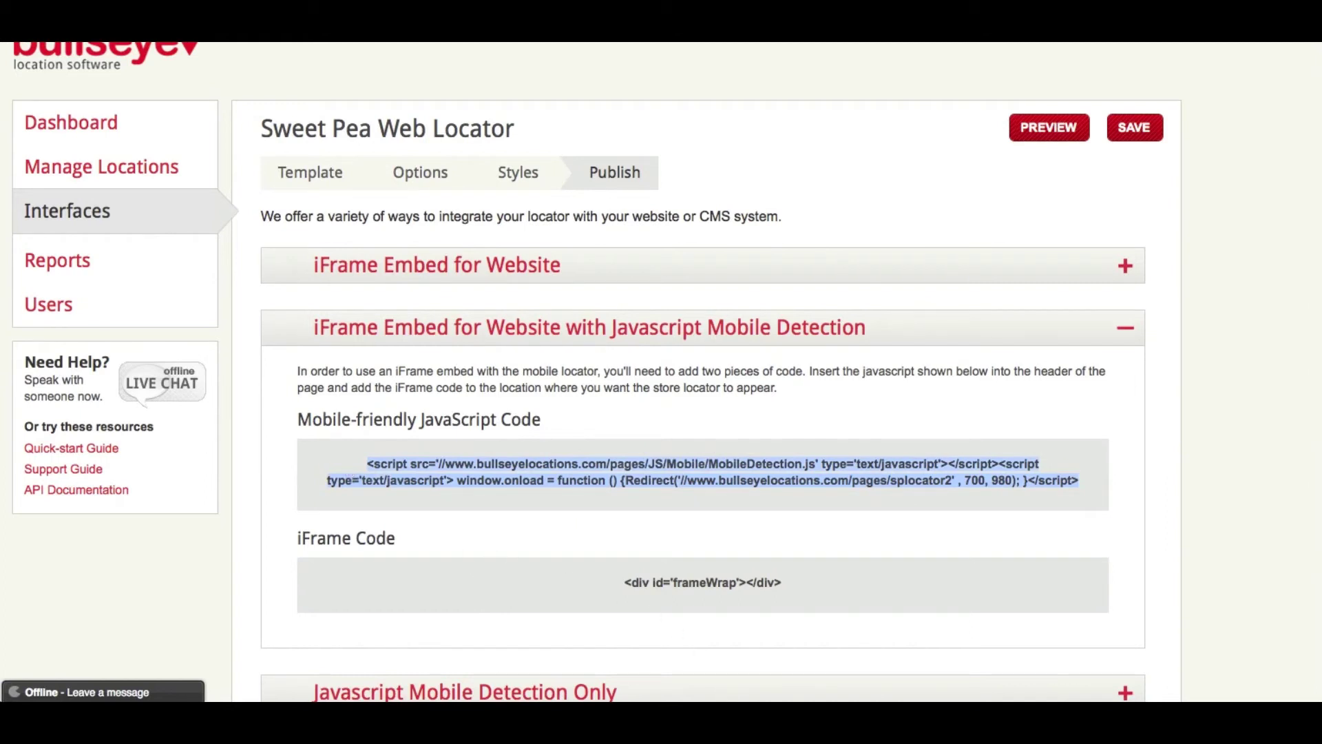
key(super+Tab)
scroll(785, 499, up, 10)
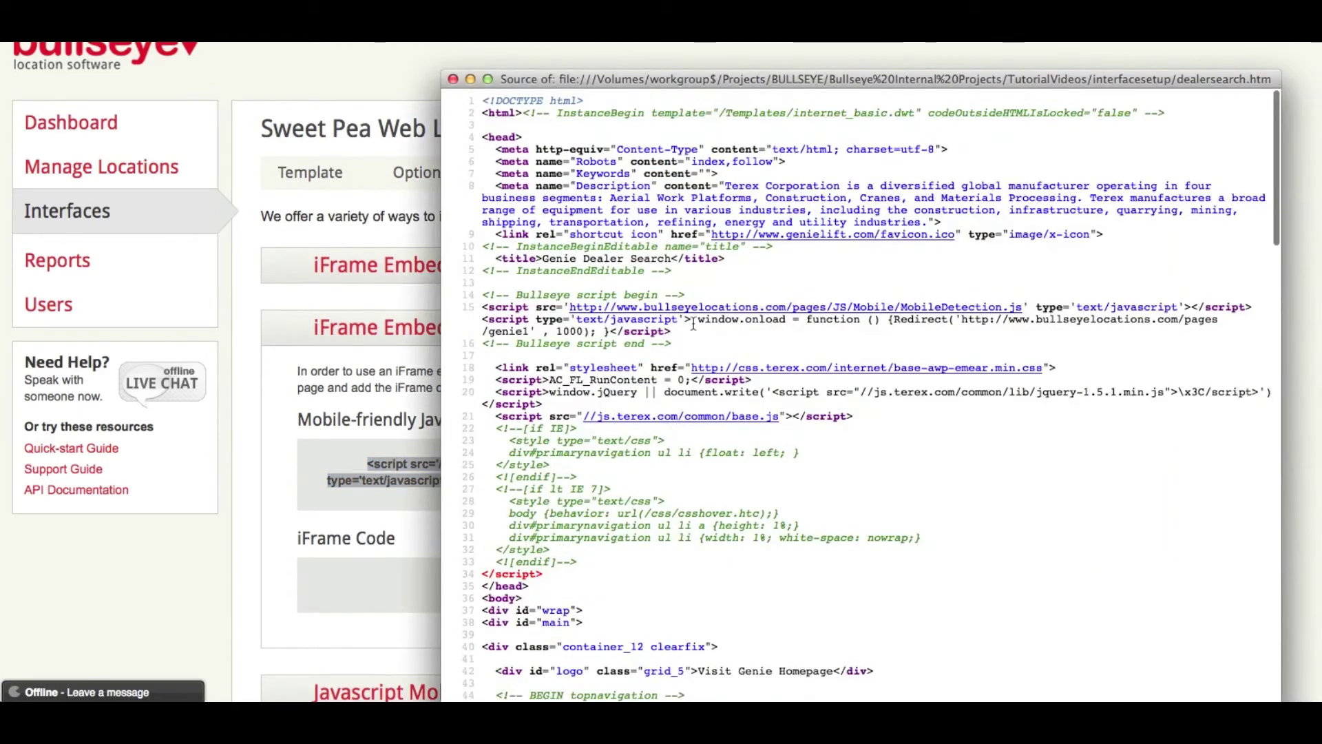
- Select script lines 15–16 in dealersearch.htm, copy the frameWrap iFrame code, and select line 78's frameWrap div
drag(674, 344, 483, 283)
key(super+Tab)
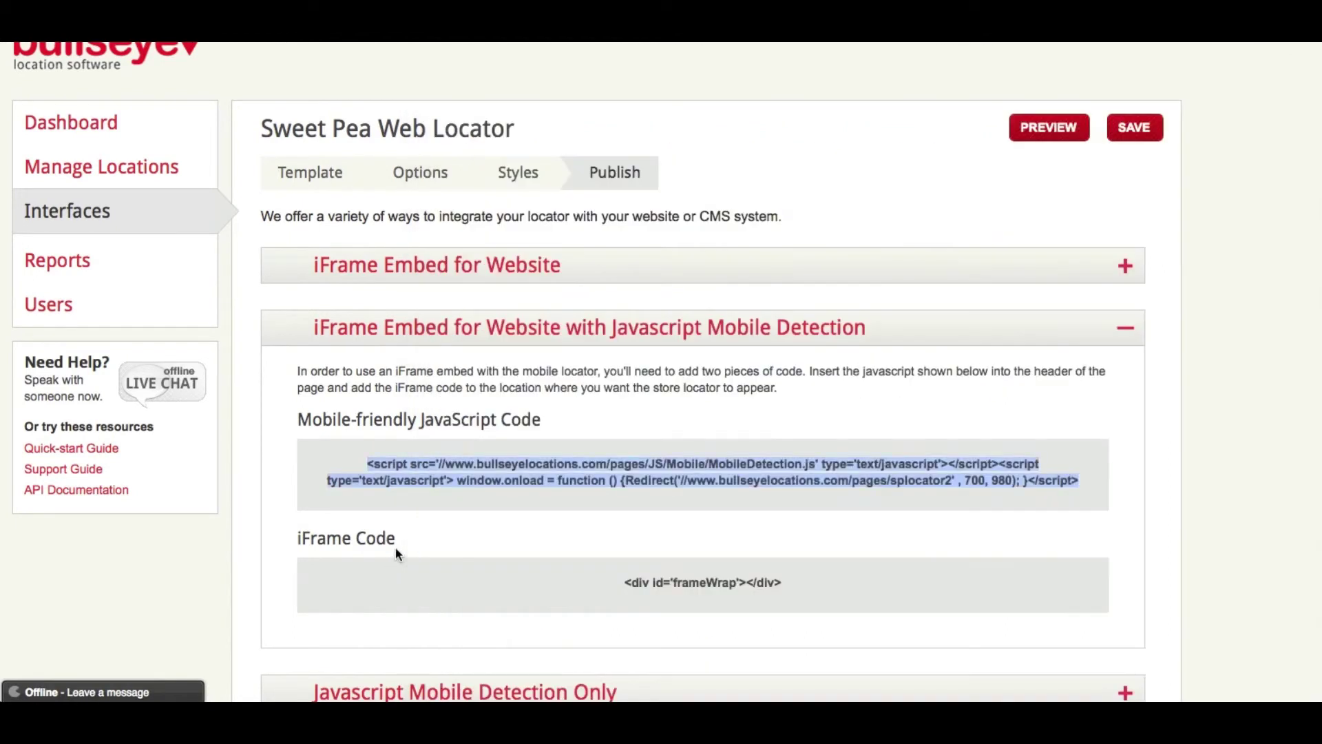
drag(796, 583, 719, 580)
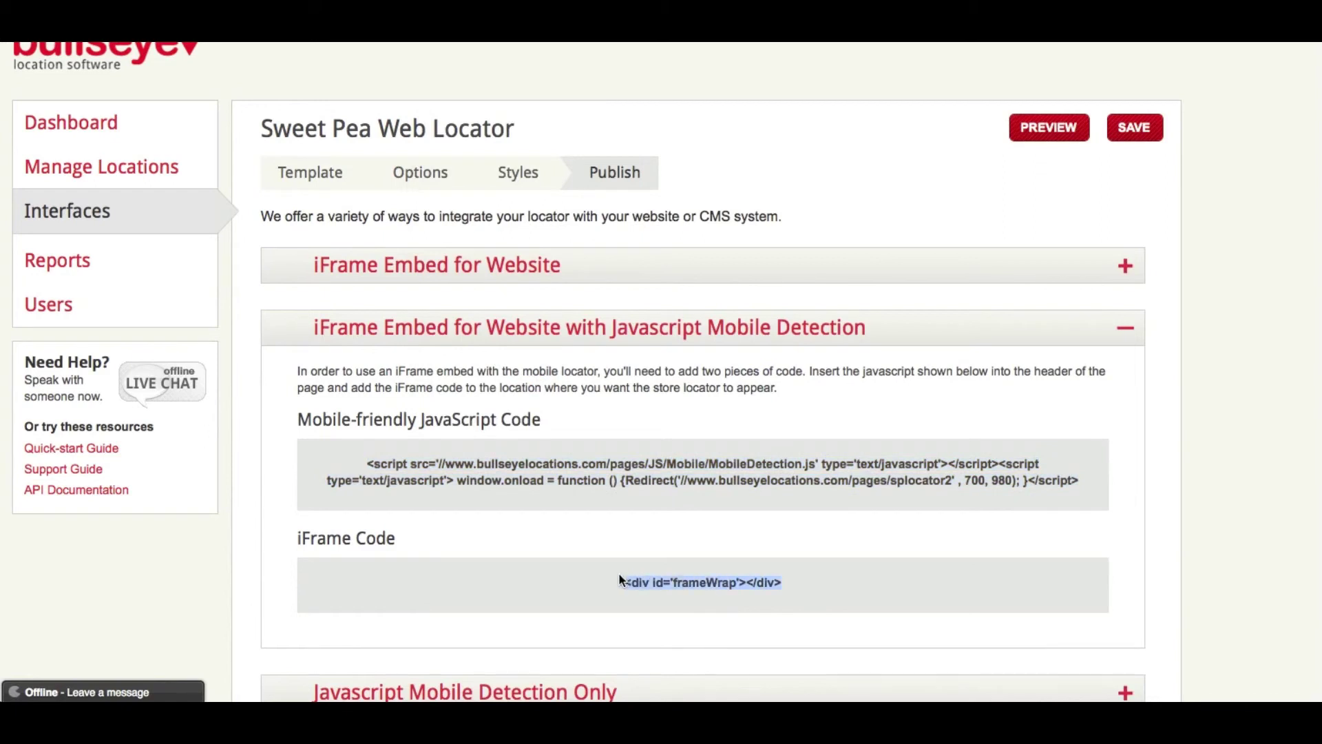
key(super+Tab)
scroll(825, 557, down, 3)
scroll(825, 556, down, 6)
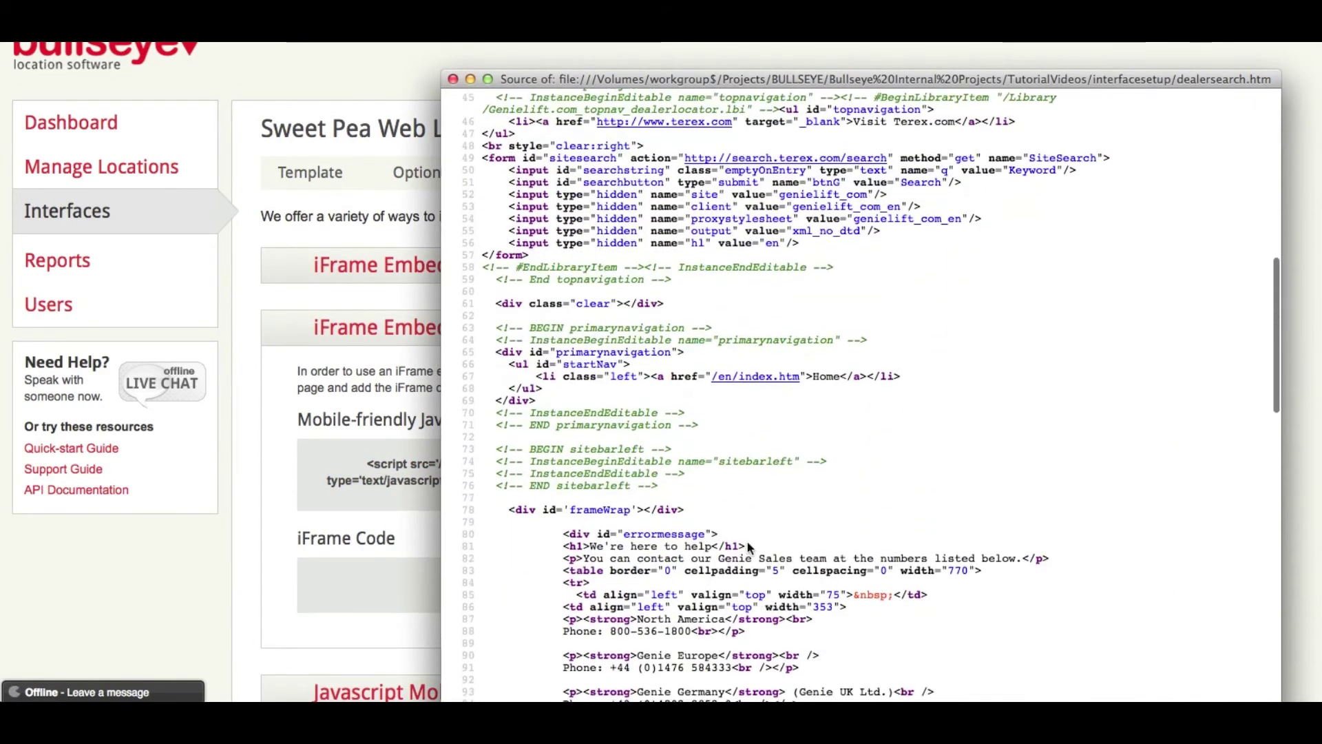
drag(685, 510, 491, 510)
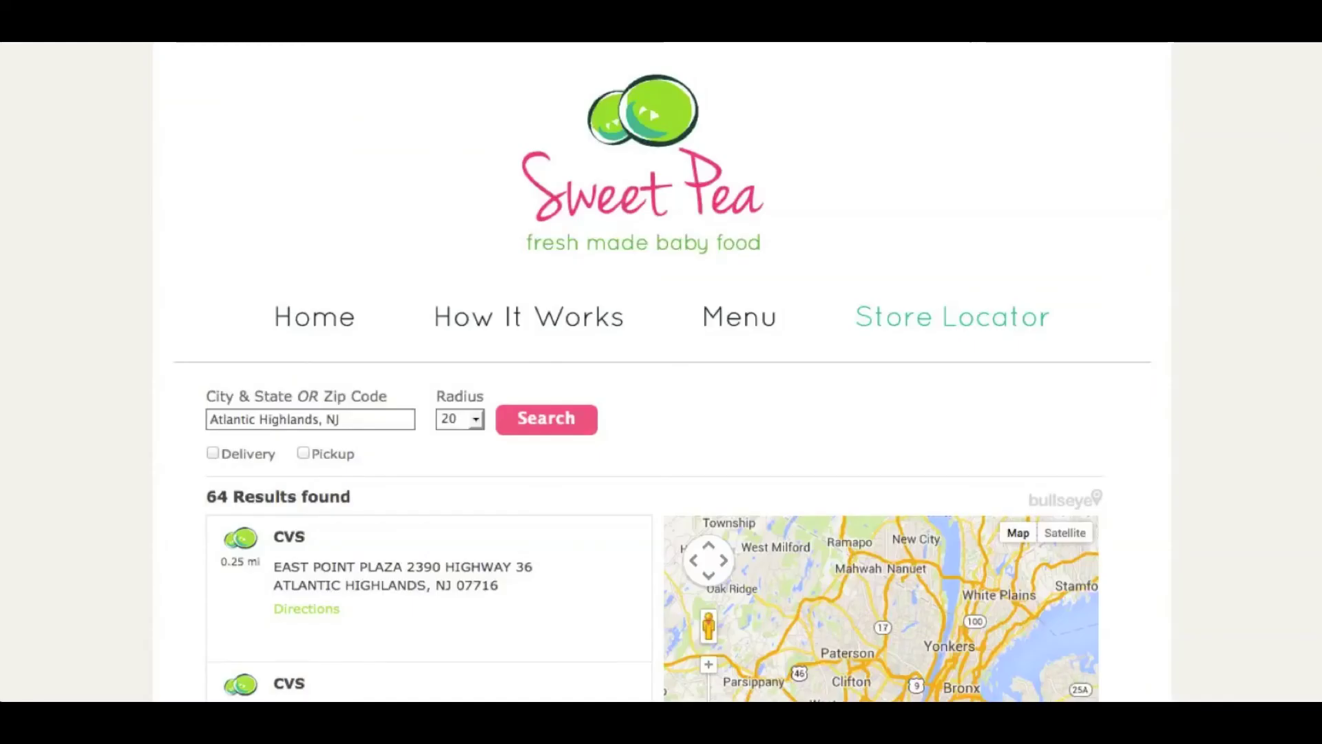
- Scroll through the live embedded locator's 64 results on the Sweet Pea Store Locator page
scroll(255, 170, down, 2)
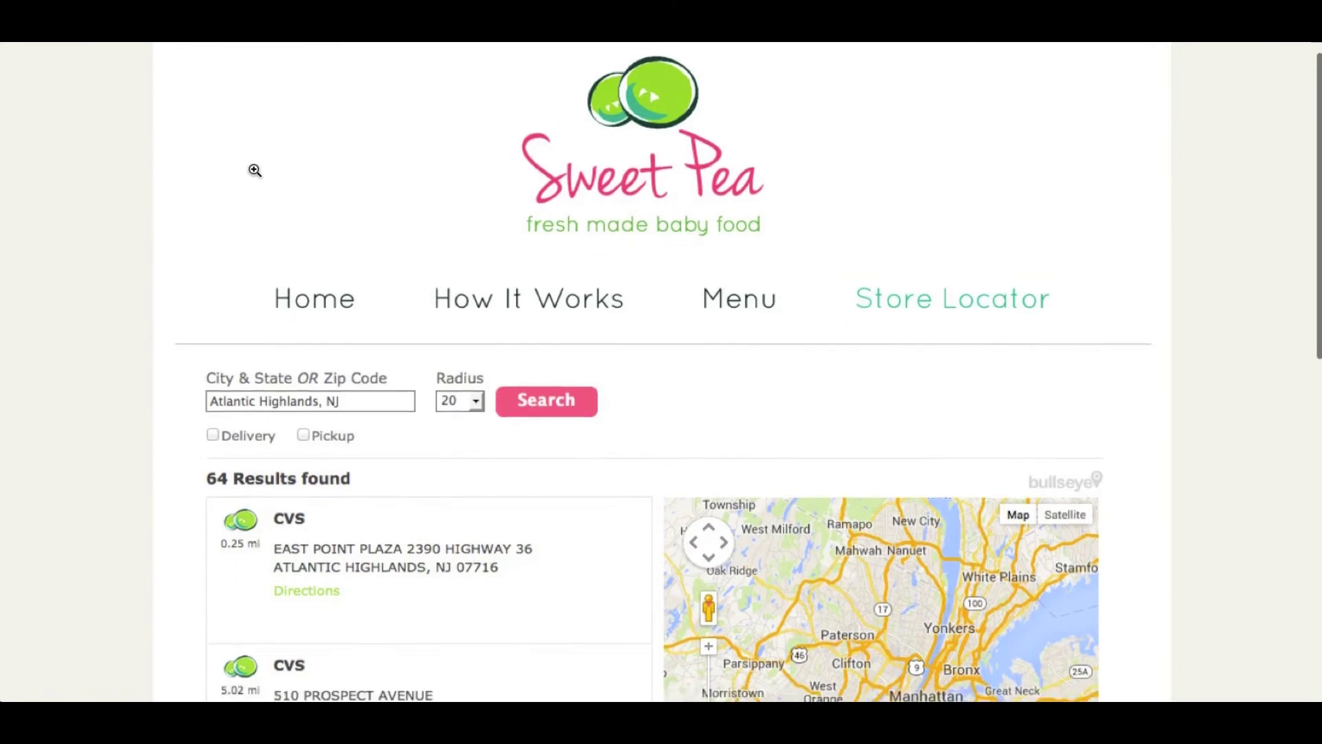
scroll(255, 170, up, 2)
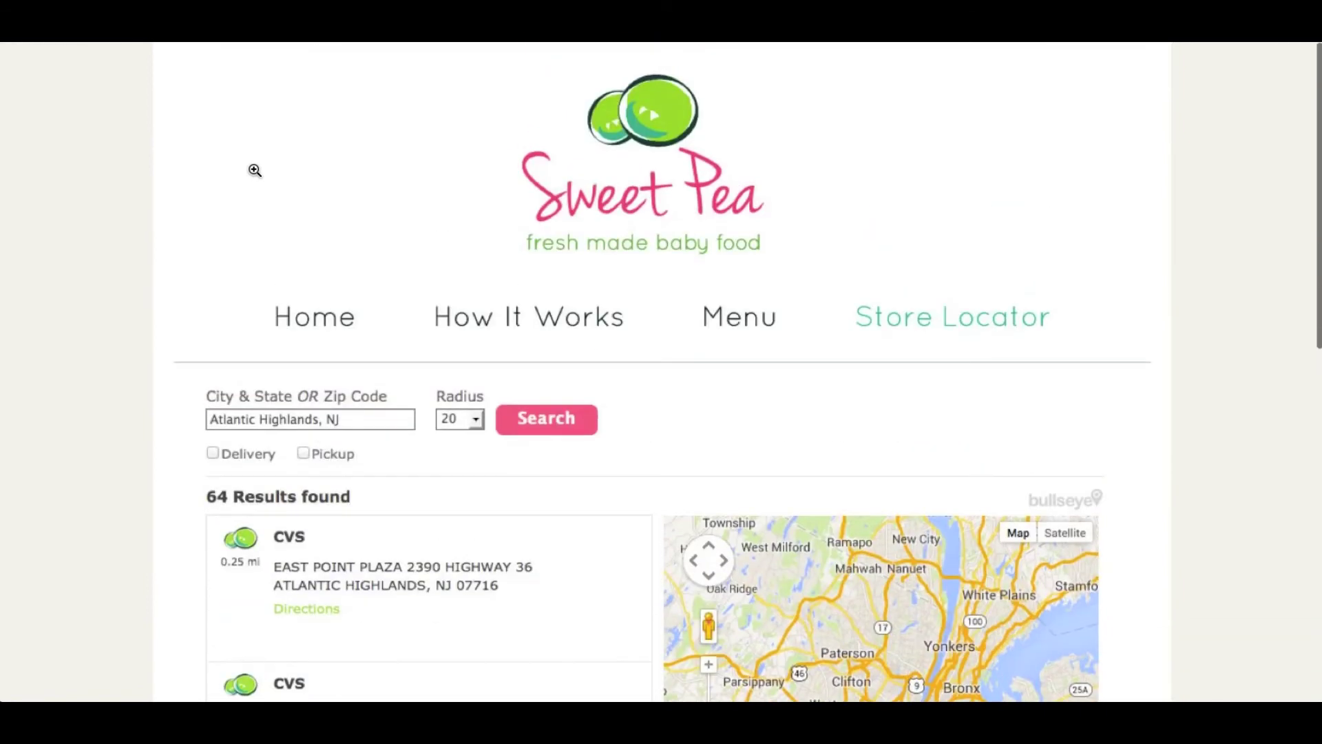